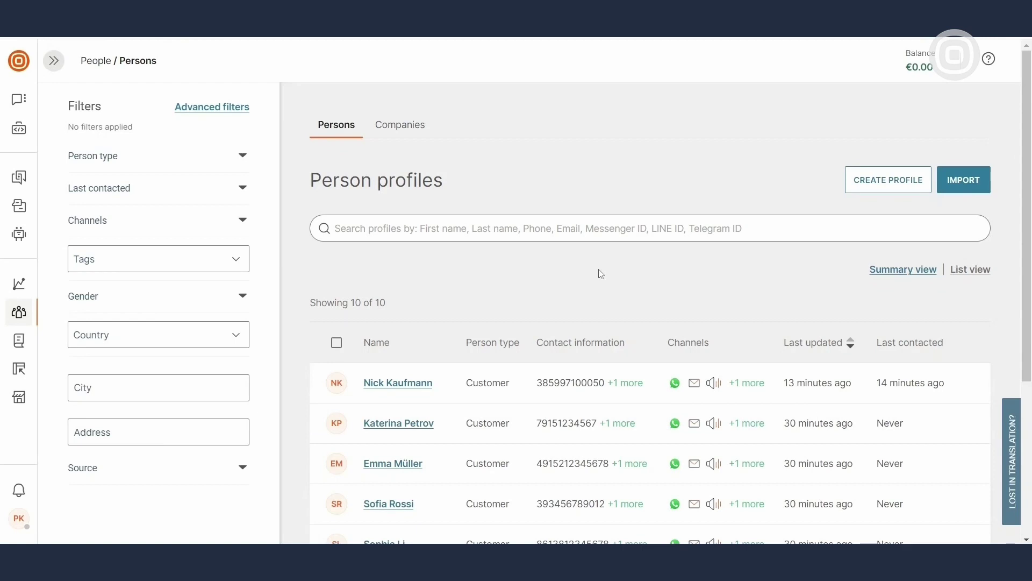
Scroll through the Person profiles list and begin creating a new profile
mouse_move(21, 314)
scroll(598, 282, "down", 3)
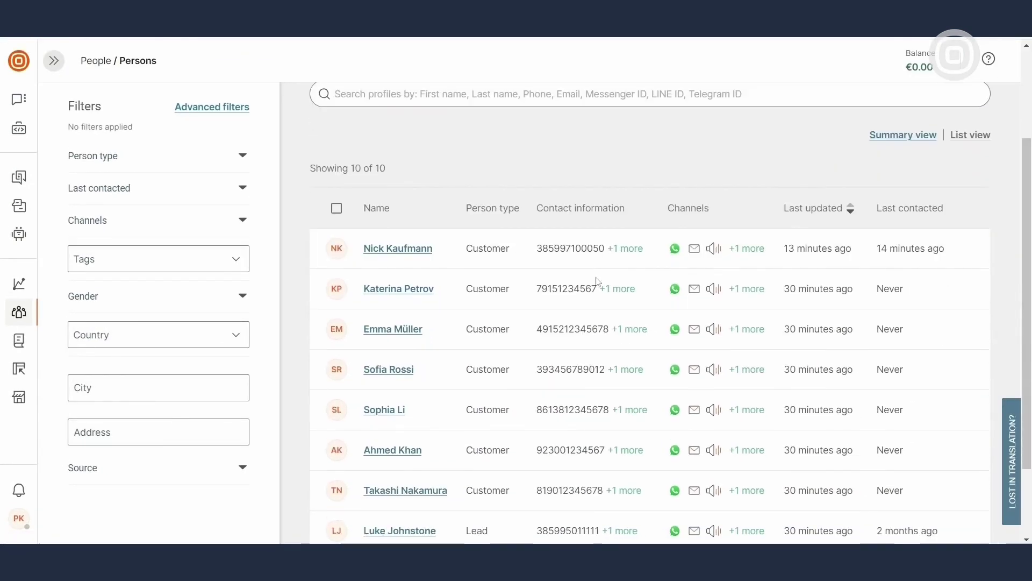
scroll(599, 281, "up", 3)
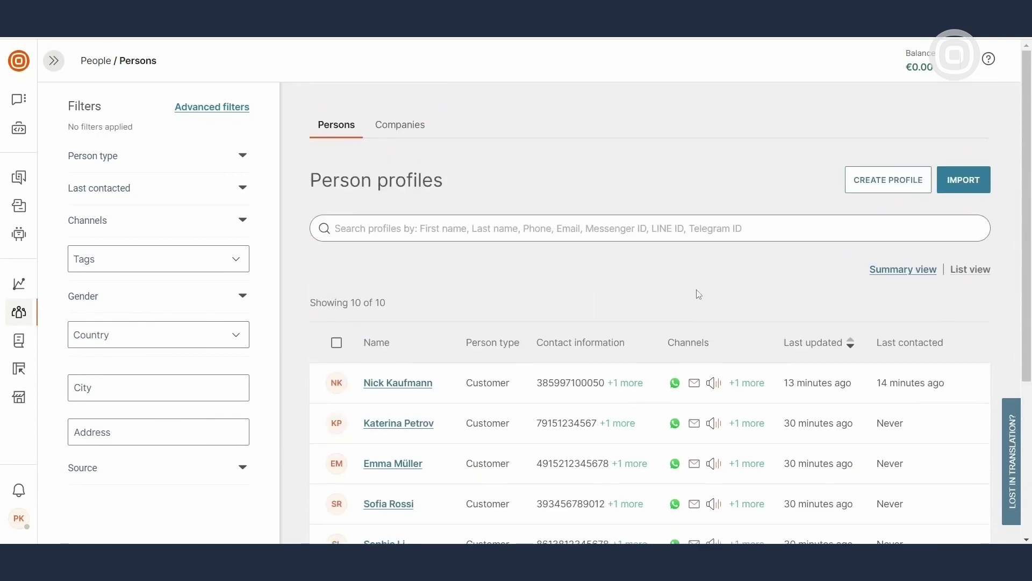
left_click(892, 186)
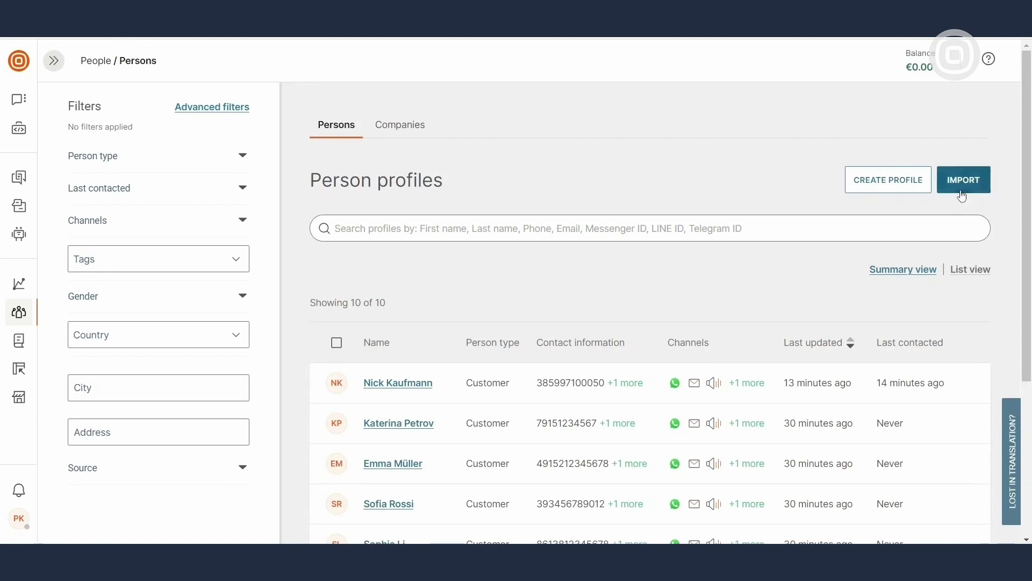
Start a profile import and load the Customer Data file
left_click(960, 187)
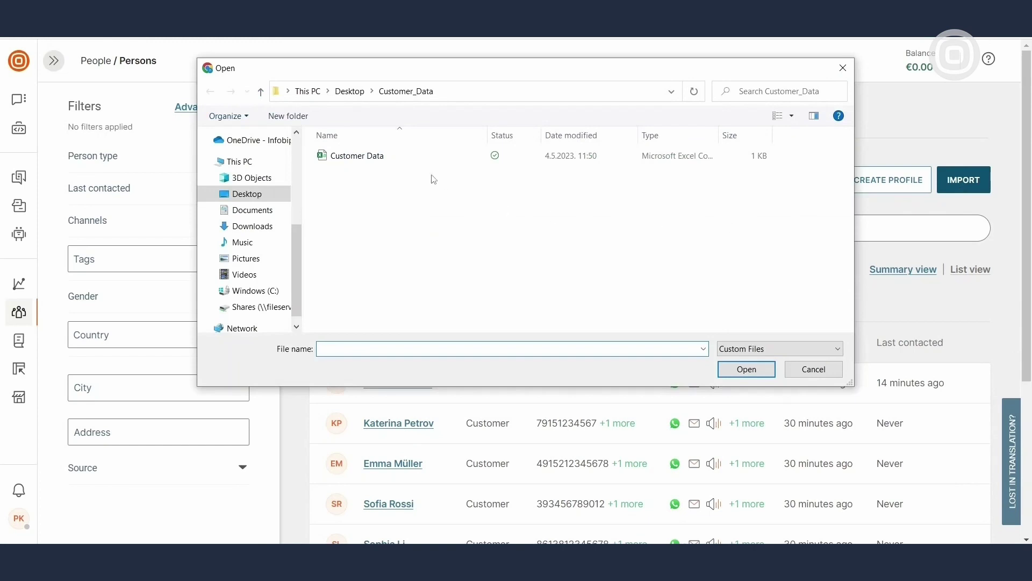
left_click(408, 161)
left_click(741, 369)
scroll(741, 369, "down", 4)
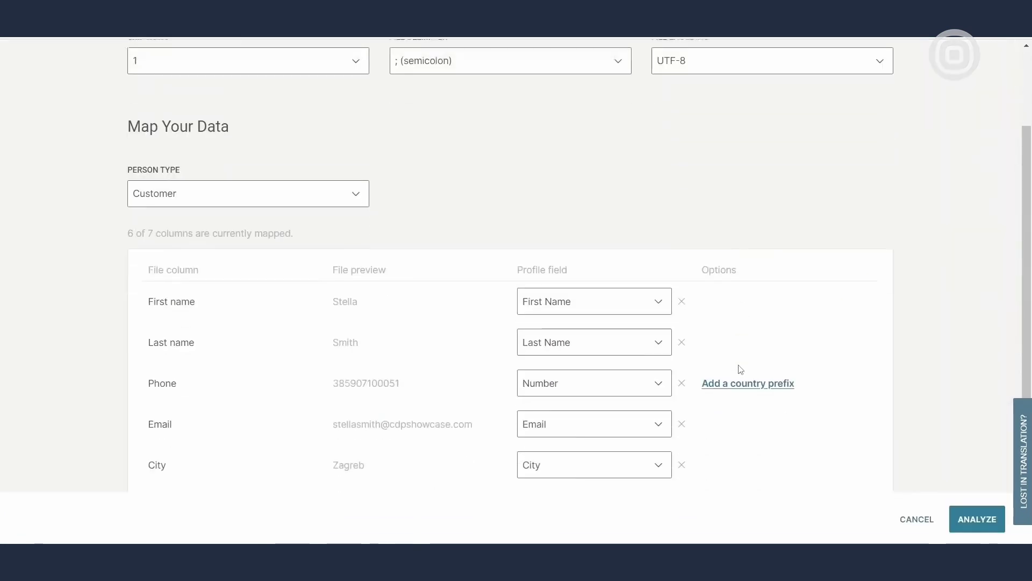
Map Membership status to a new Text field, analyze the file and import the profiles
left_click(658, 457)
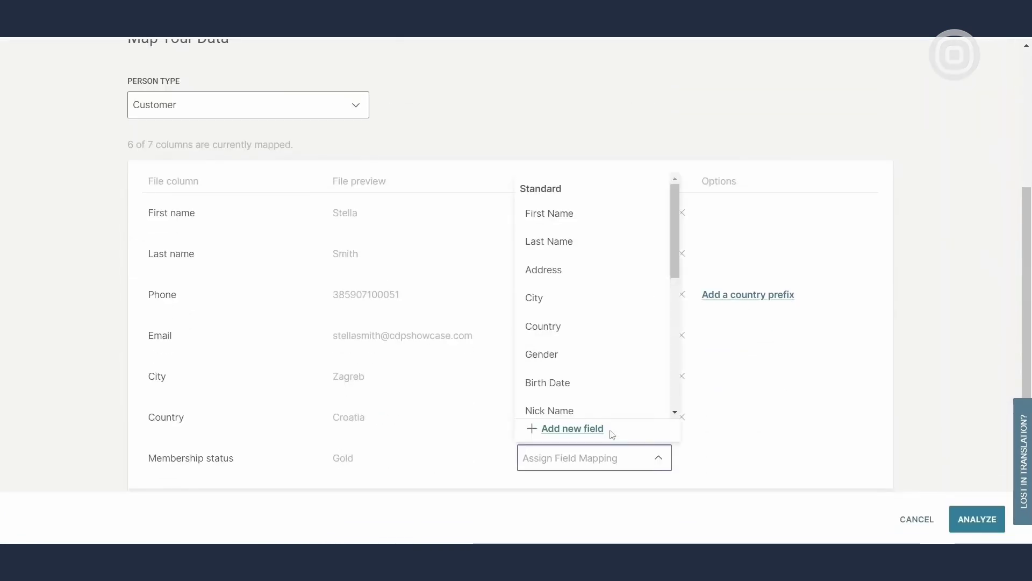
left_click(573, 429)
left_click(571, 454)
type("Membership status")
left_click(785, 458)
left_click(719, 280)
left_click(867, 458)
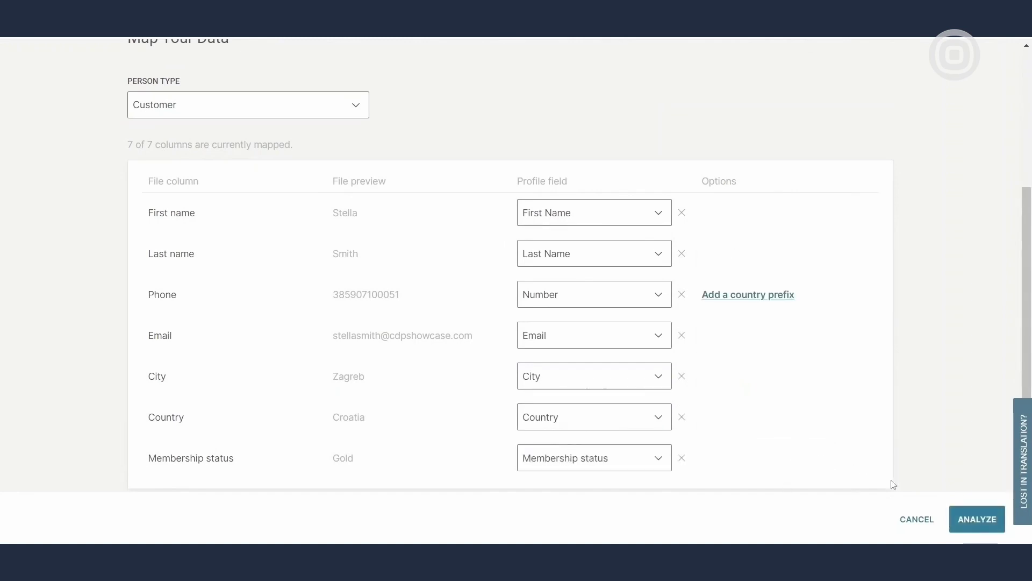
left_click(970, 518)
left_click(970, 519)
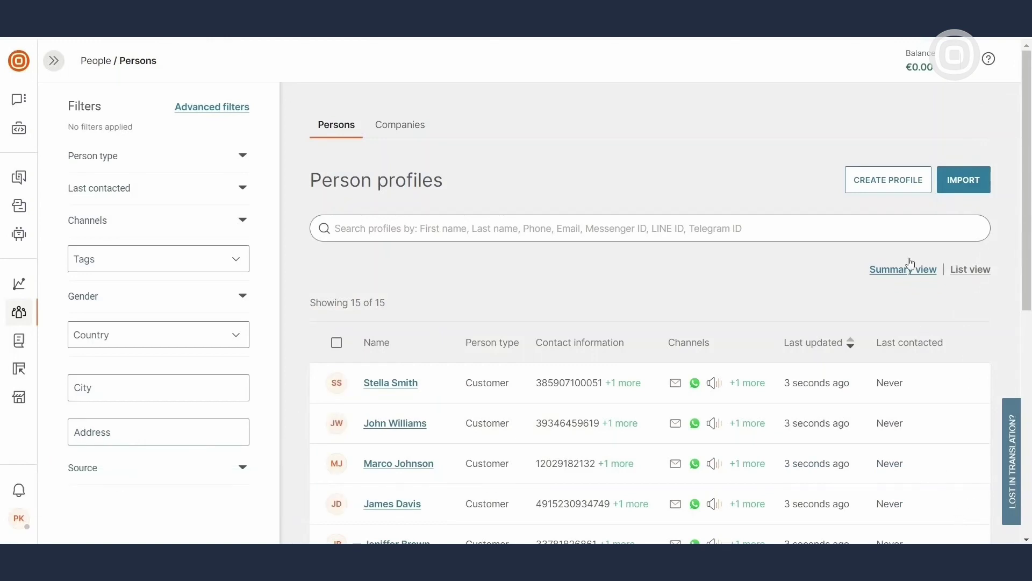
Start a new person profile and enter the person's phone number and e-mail address
left_click(893, 190)
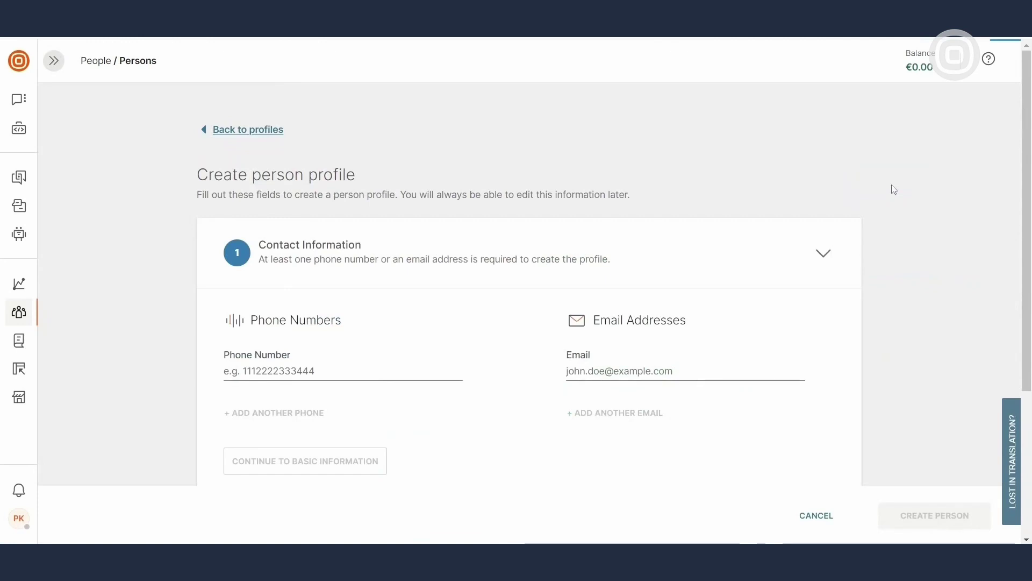
left_click(424, 371)
key("ctrl+v")
left_click(484, 372)
left_click(584, 371)
key("ctrl+v")
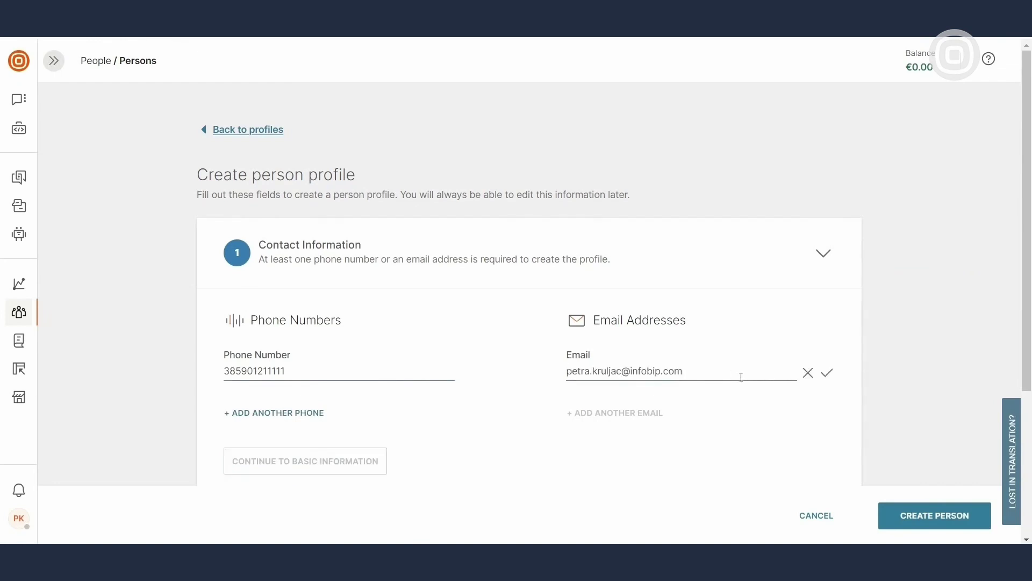
left_click(826, 373)
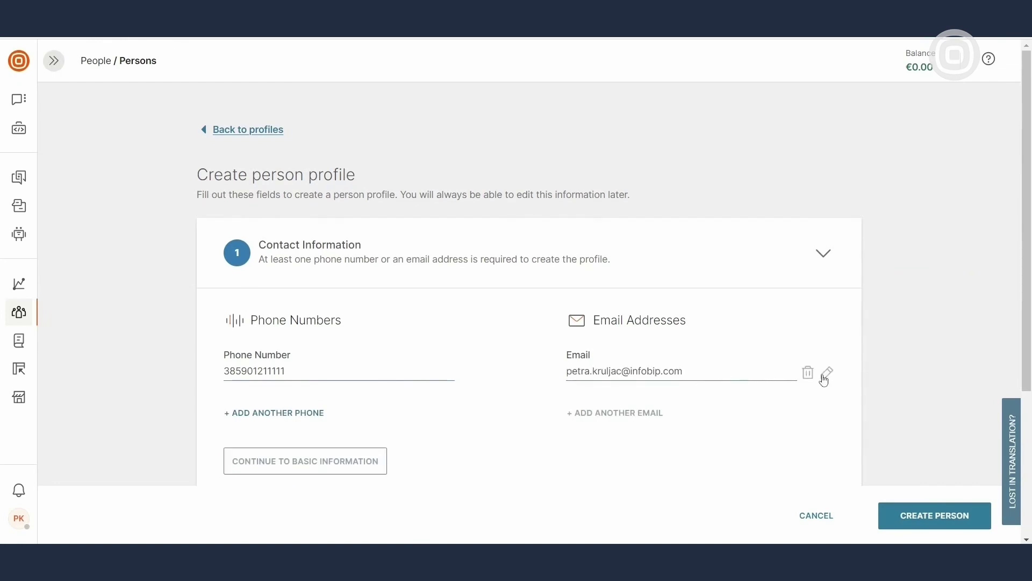
left_click(353, 458)
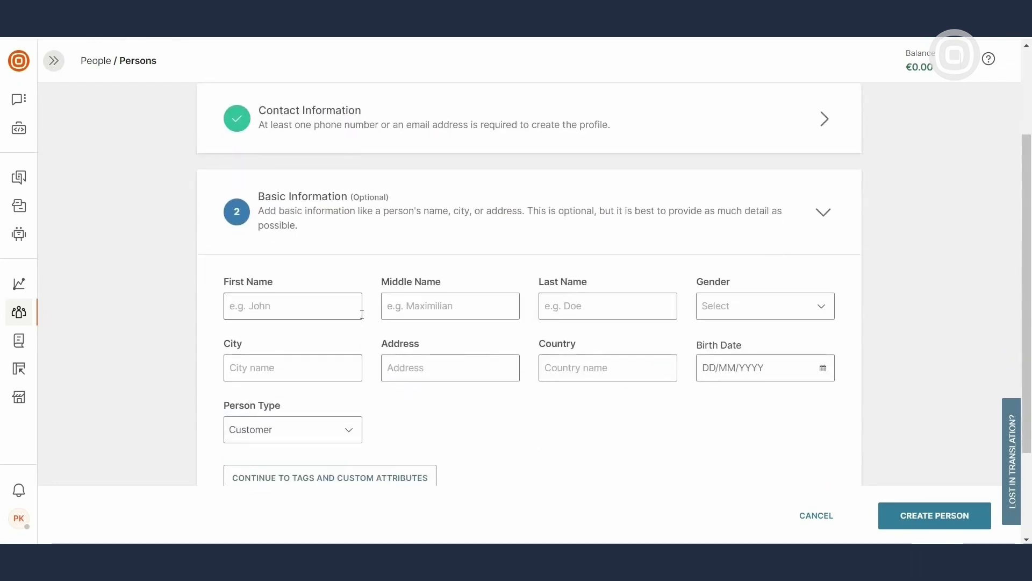
Fill in the person's first and last name and city Zagreb, keeping type Customer
left_click(355, 310)
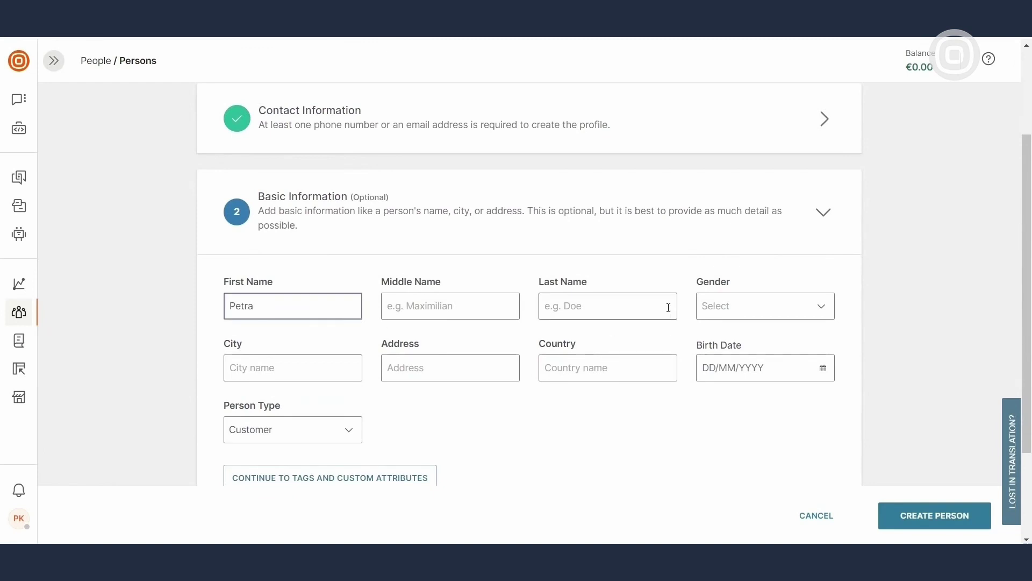
left_click(669, 307)
left_click(315, 363)
type("Zagreb")
left_click(351, 434)
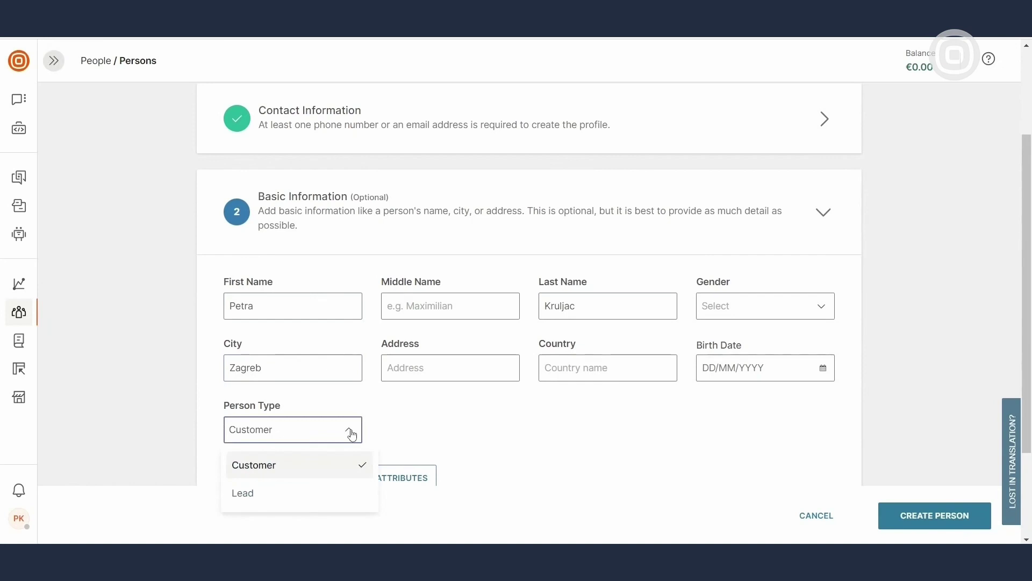
left_click(358, 458)
left_click(387, 477)
Tag the person as VIP Customer and create the profile
left_click(509, 273)
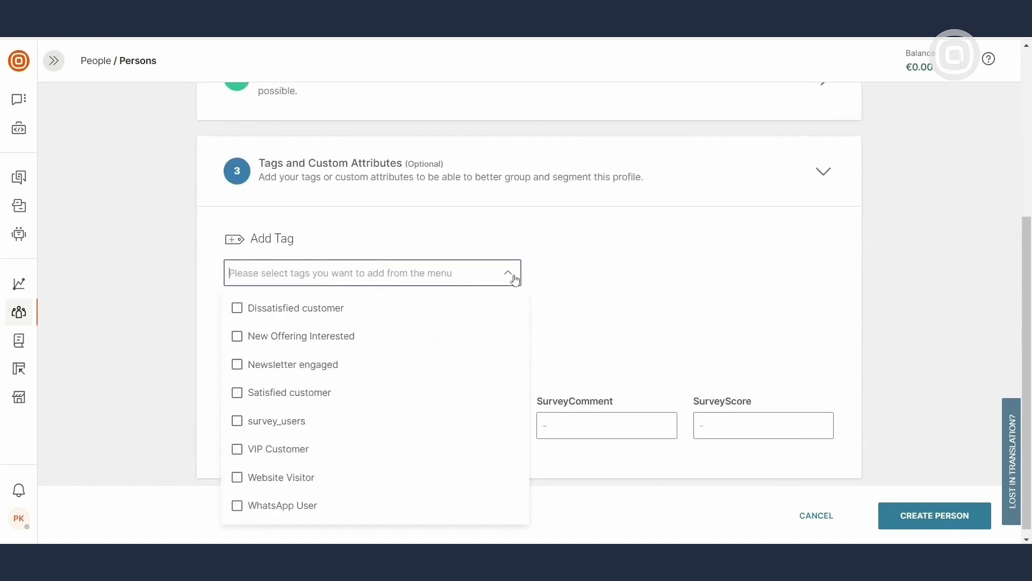
left_click(286, 452)
left_click(638, 319)
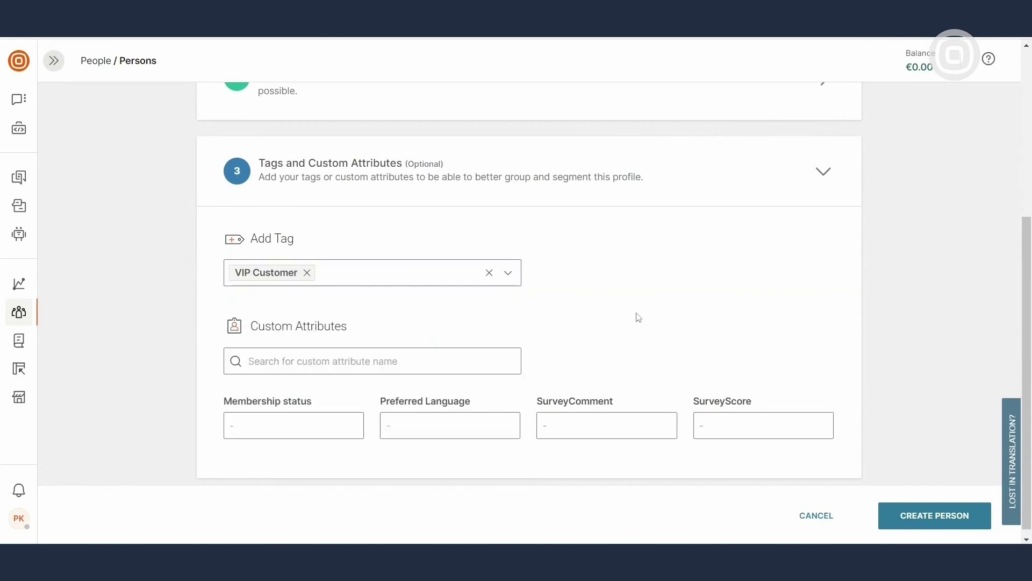
left_click(964, 529)
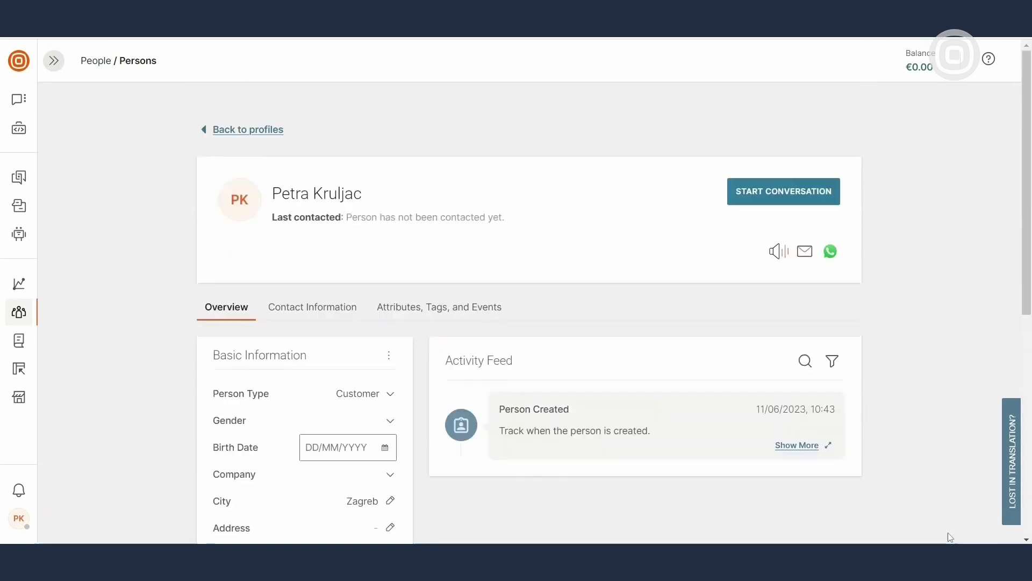
Return to the 16 person profiles and toggle between Summary and List views
left_click(273, 130)
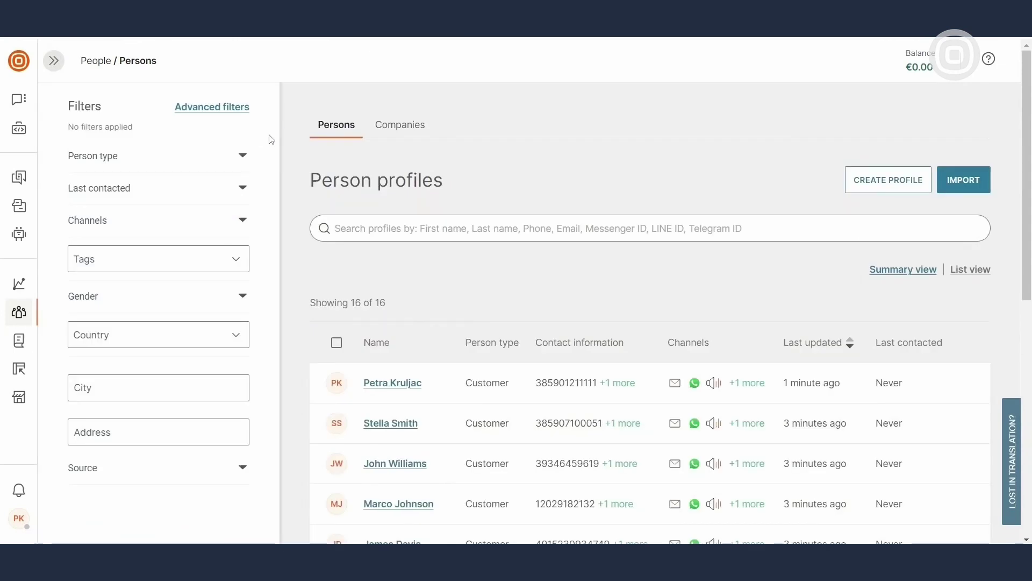
left_click(894, 267)
left_click(969, 270)
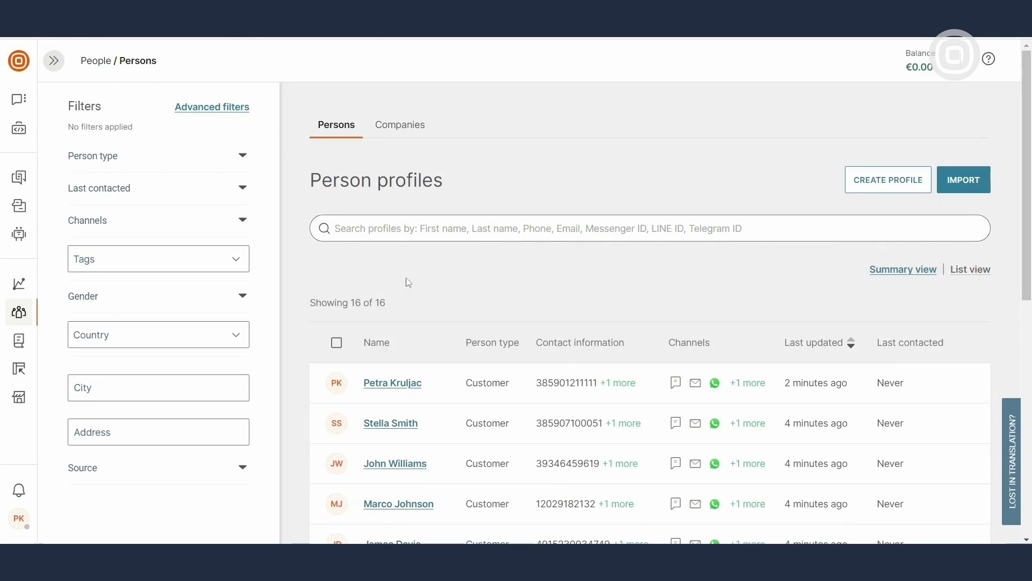
scroll(594, 292, "down", 3)
left_click(396, 490)
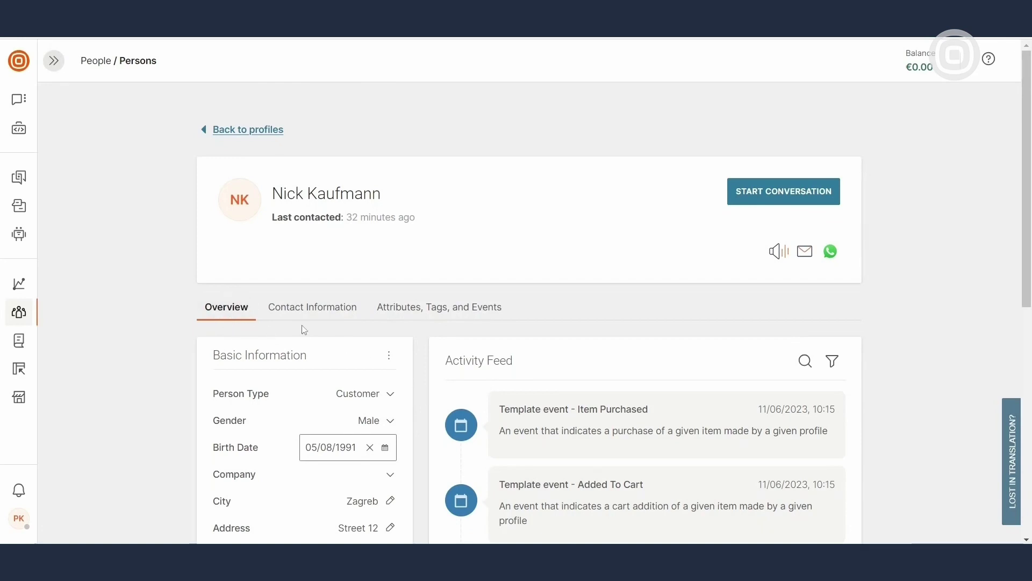
scroll(423, 364, "down", 3)
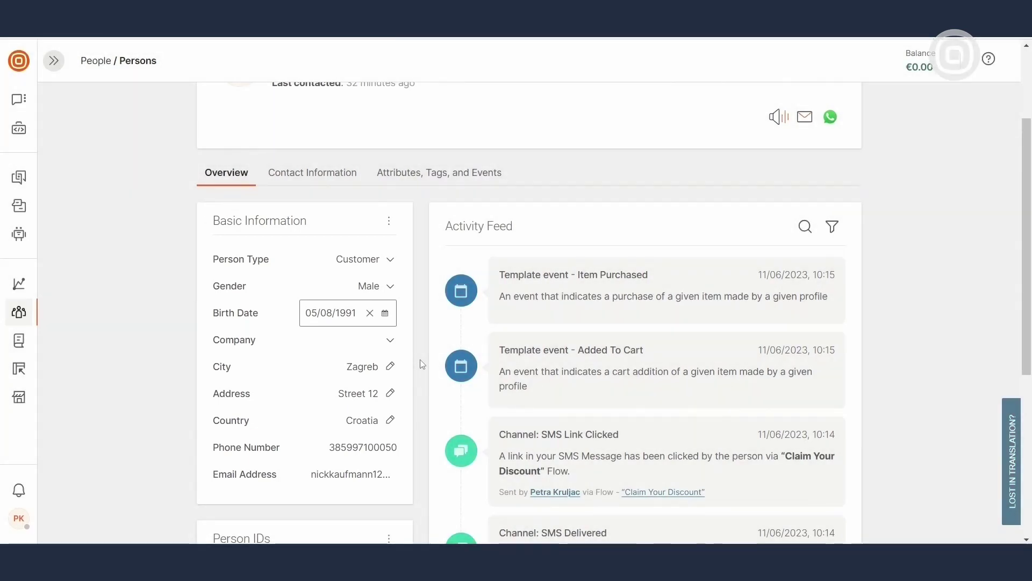
scroll(420, 359, "down", 1)
scroll(420, 359, "down", 1)
scroll(420, 359, "down", 2)
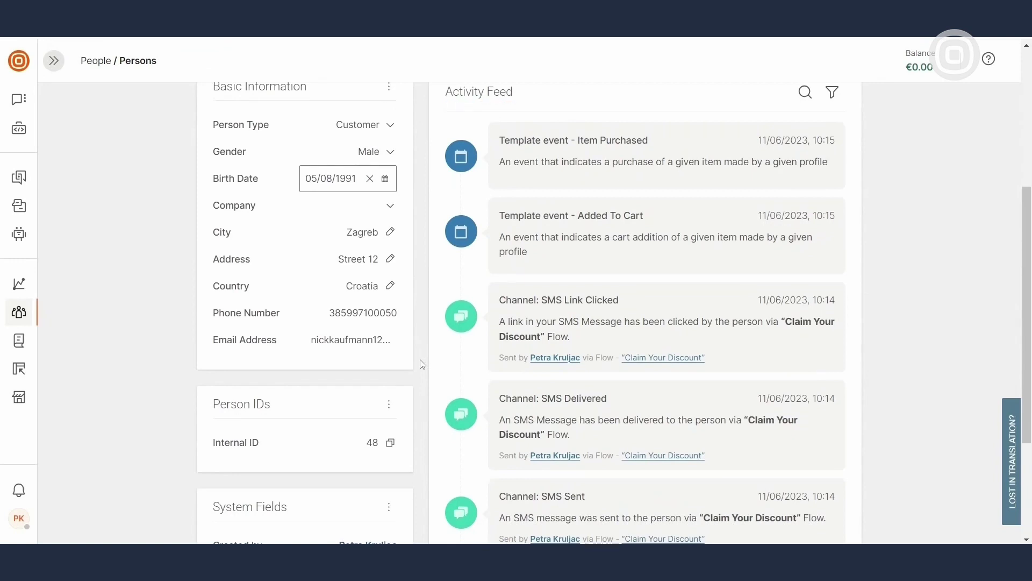
scroll(422, 364, "down", 1)
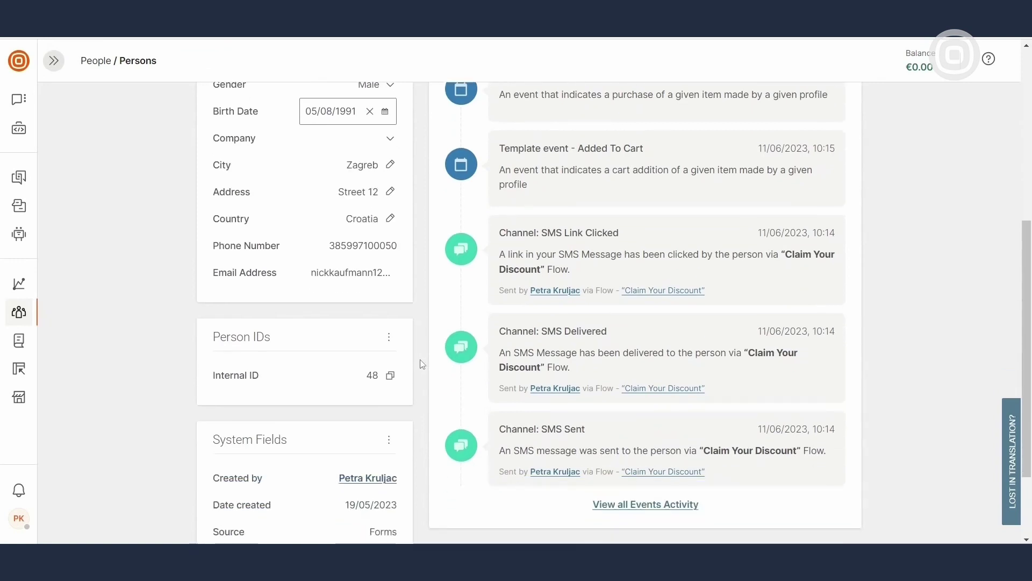
scroll(422, 364, "up", 5)
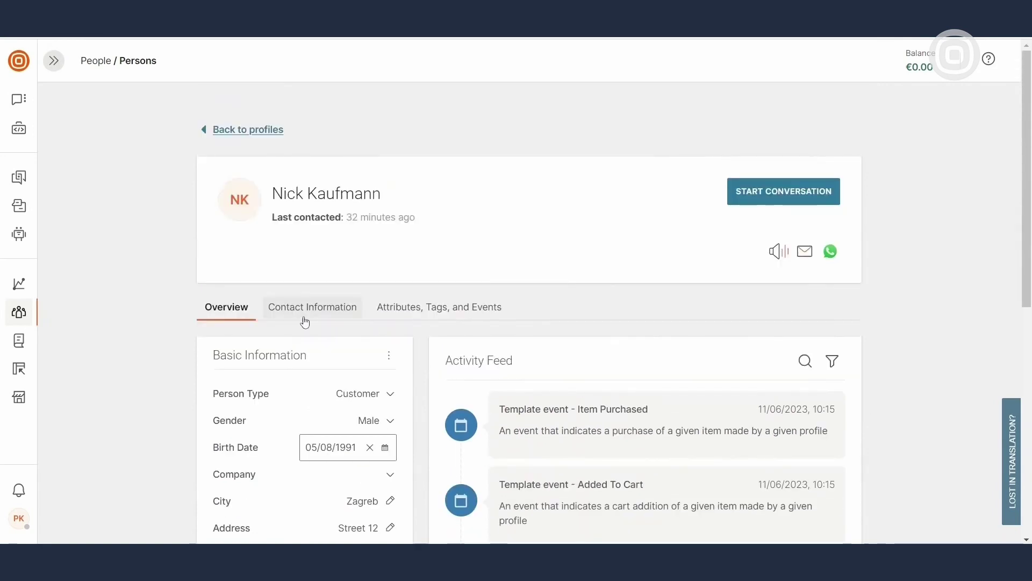
Review the customer's contact information
left_click(338, 317)
scroll(398, 329, "down", 4)
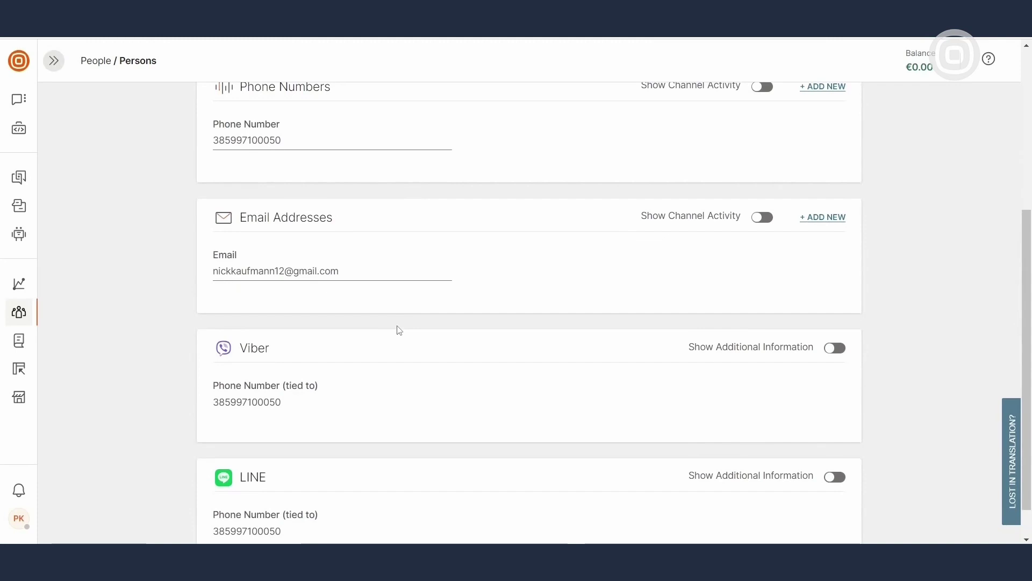
scroll(398, 330, "up", 4)
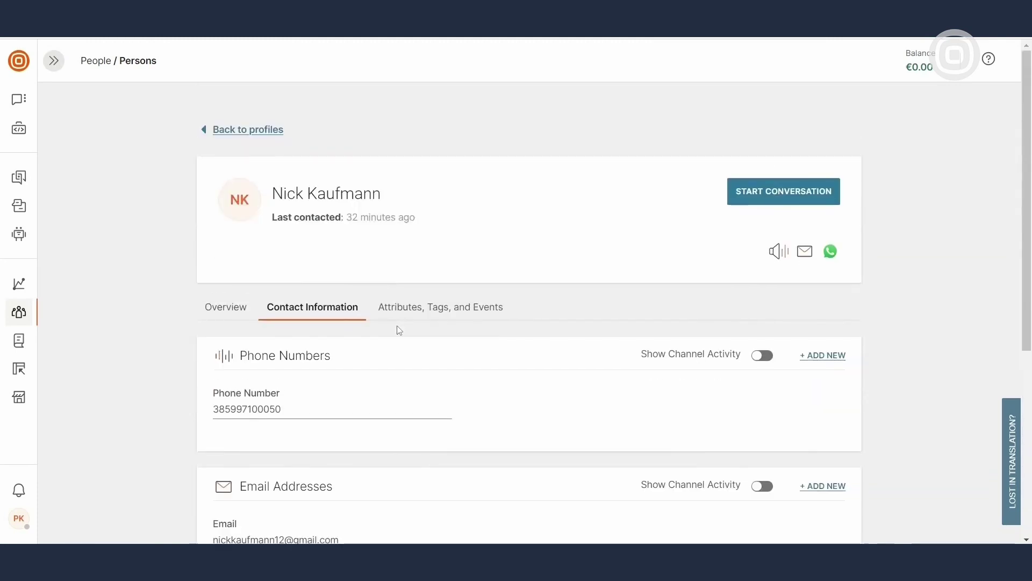
Review the customer's attributes, tags and events, then go back to Person profiles
left_click(435, 319)
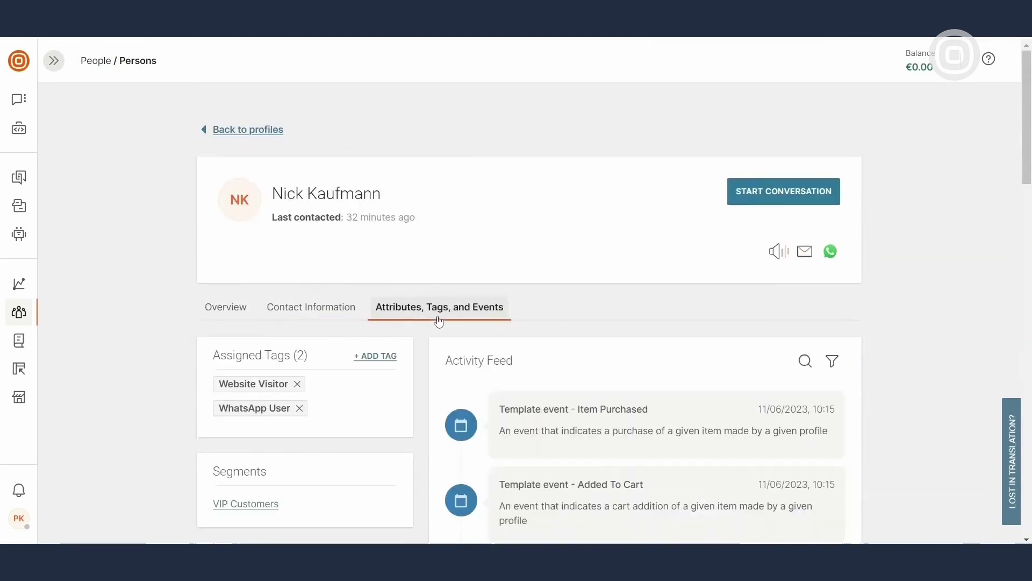
scroll(439, 321, "down", 1)
scroll(440, 321, "down", 2)
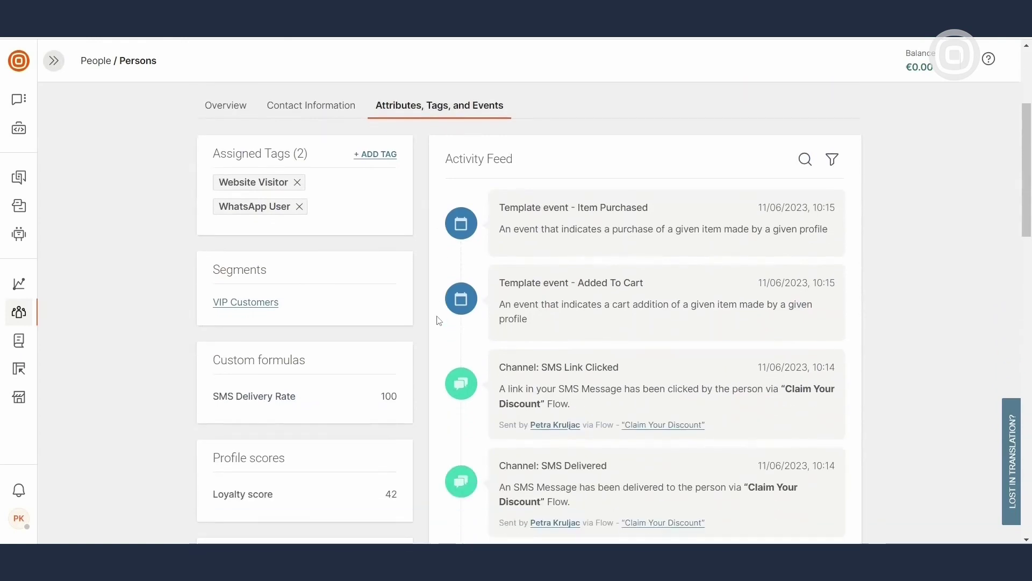
scroll(439, 320, "down", 2)
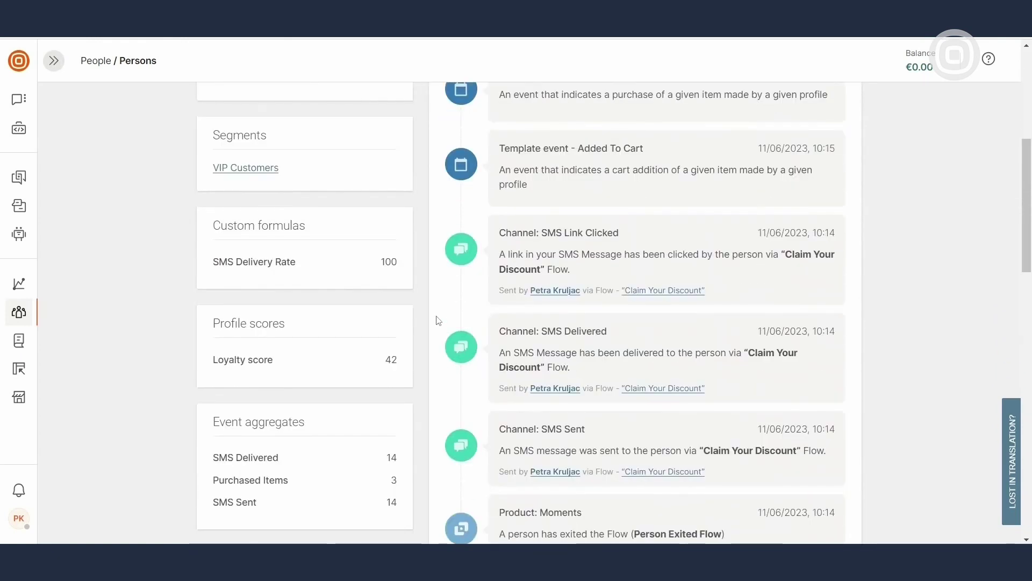
scroll(439, 320, "up", 5)
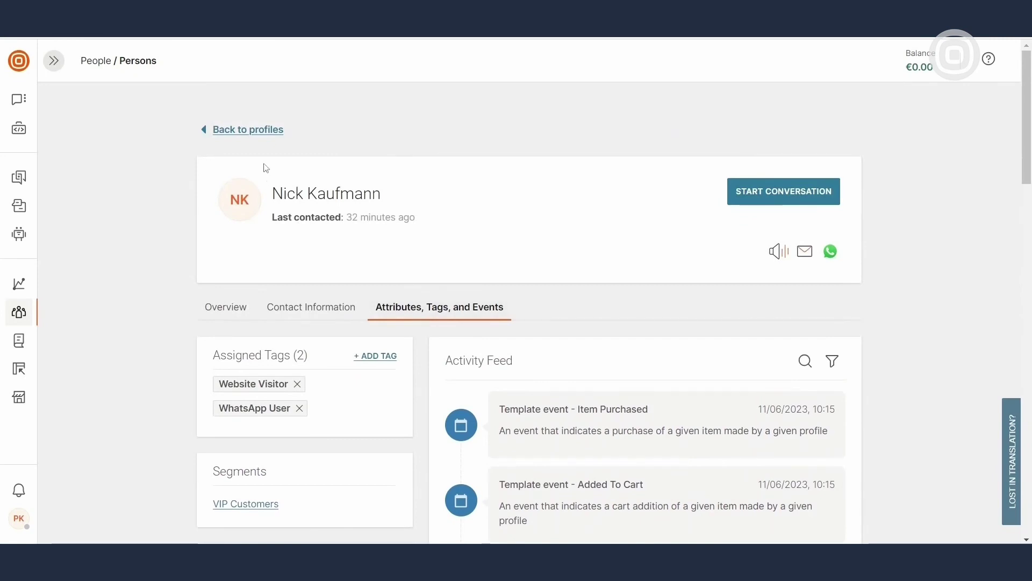
left_click(265, 131)
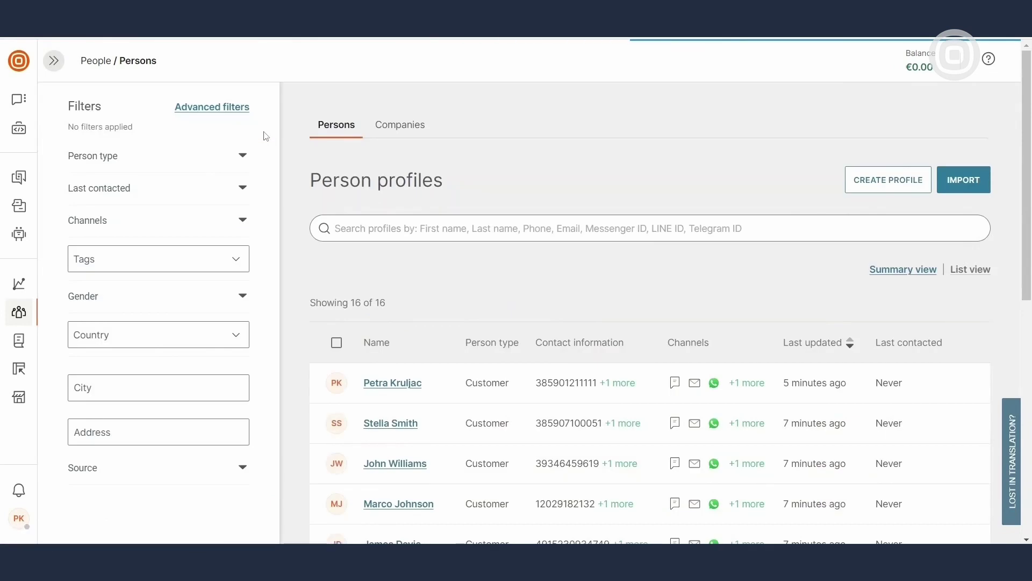
left_click(414, 132)
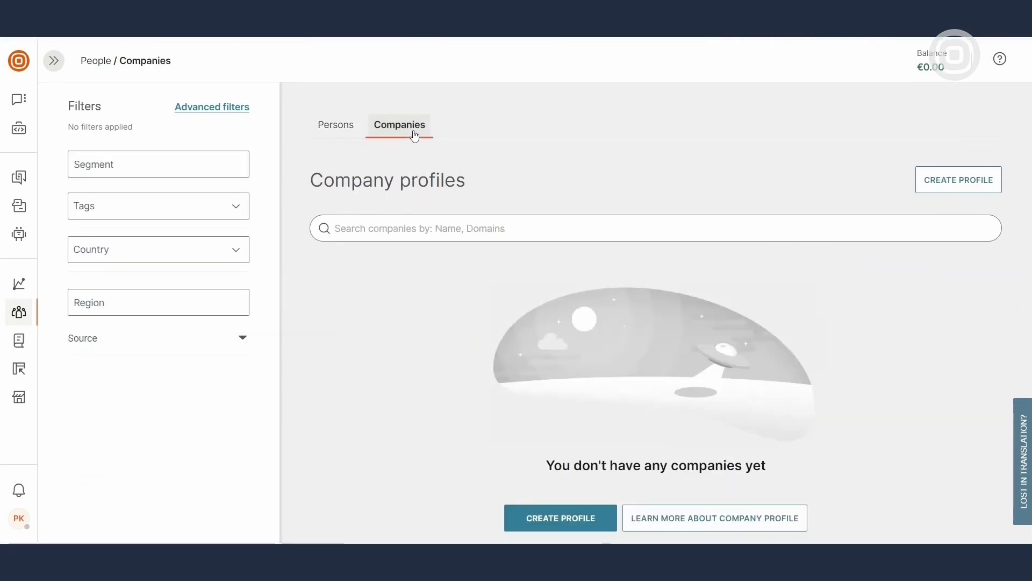
left_click(940, 188)
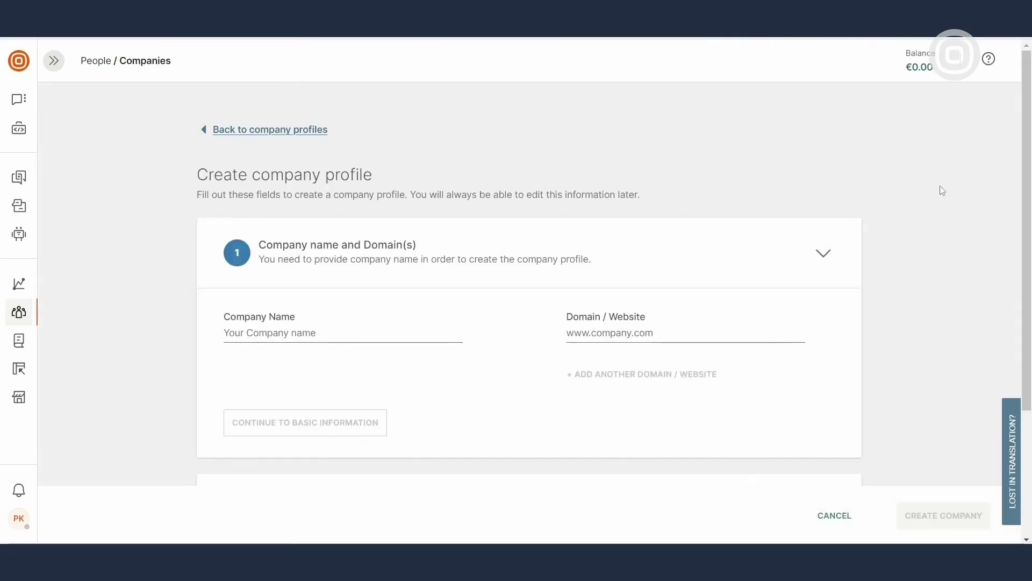
left_click(461, 338)
type("Infobip")
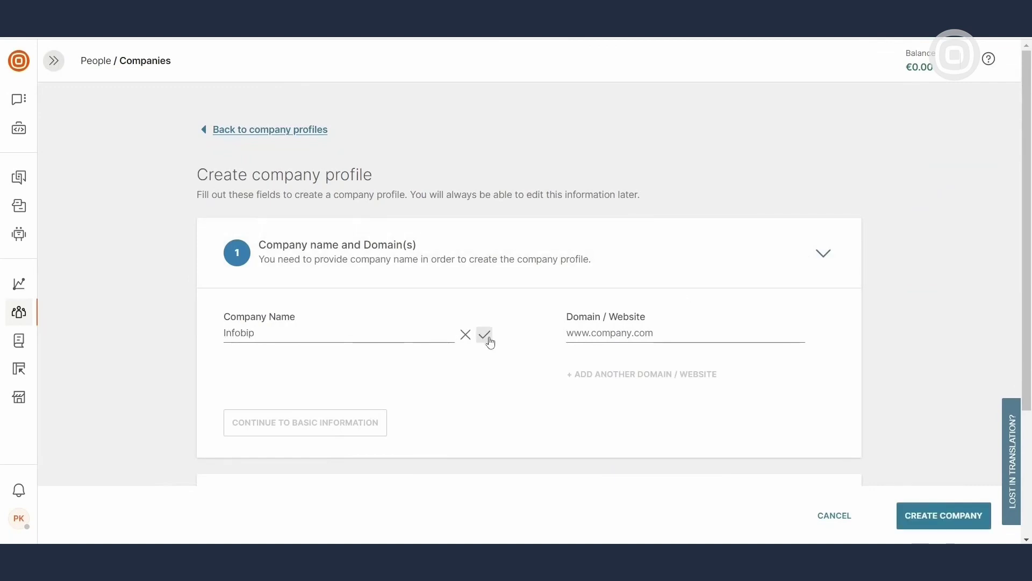
left_click(486, 337)
left_click(710, 334)
type("www.infobip.com")
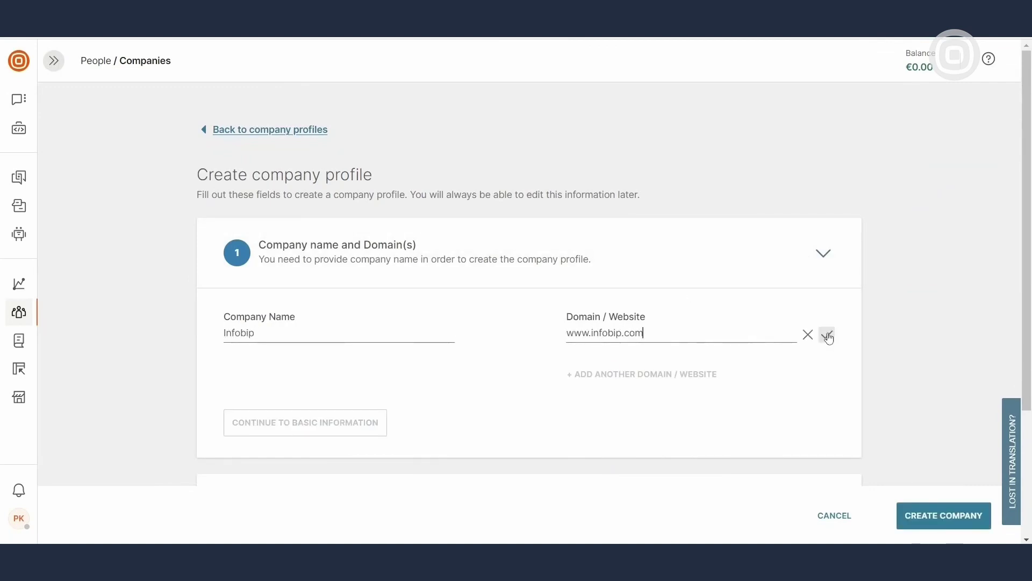
left_click(824, 334)
Pass through the remaining sections, create the company, and view its Persons tab
left_click(372, 418)
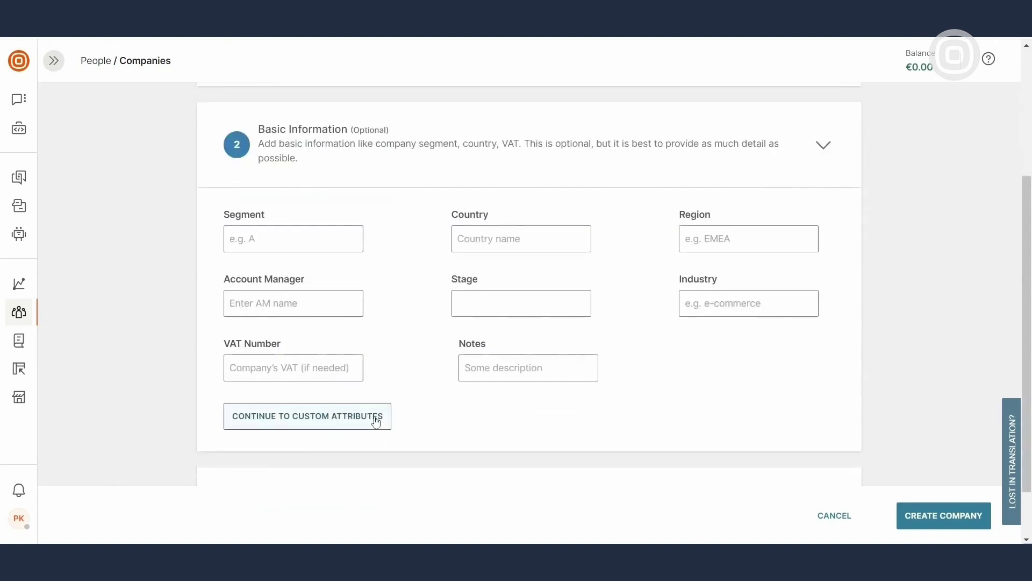
left_click(379, 423)
scroll(379, 422, "down", 1)
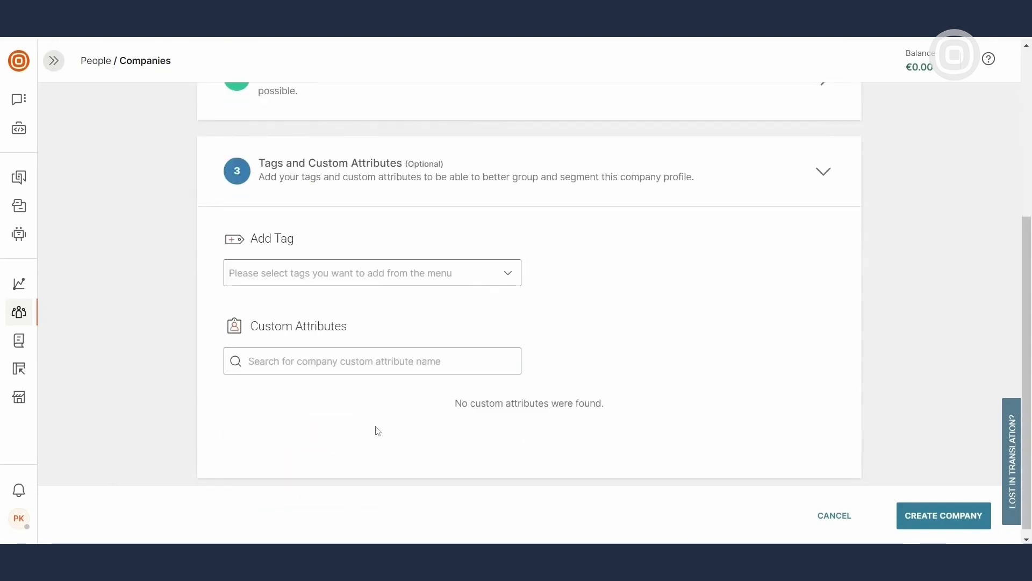
left_click(944, 515)
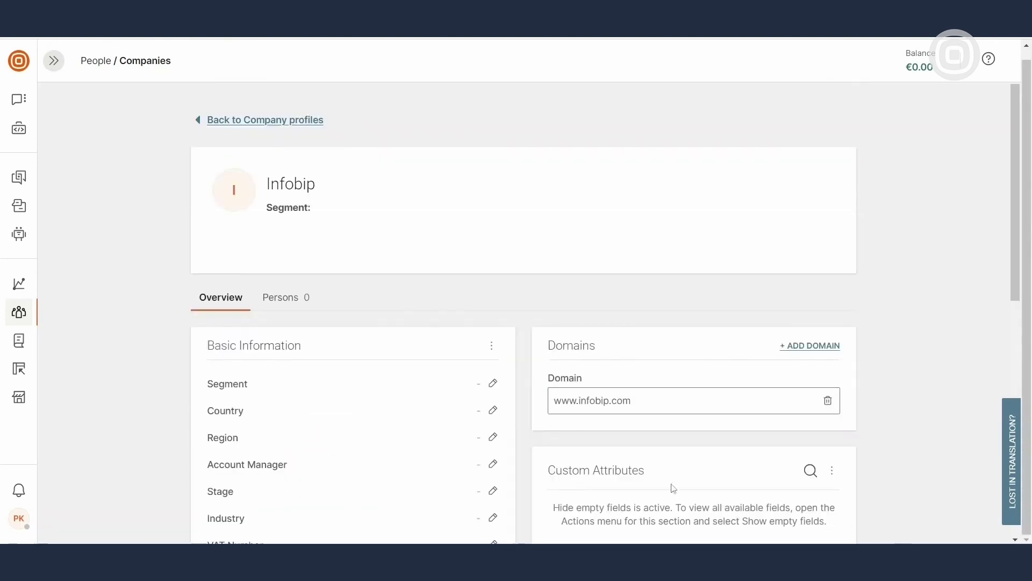
left_click(301, 297)
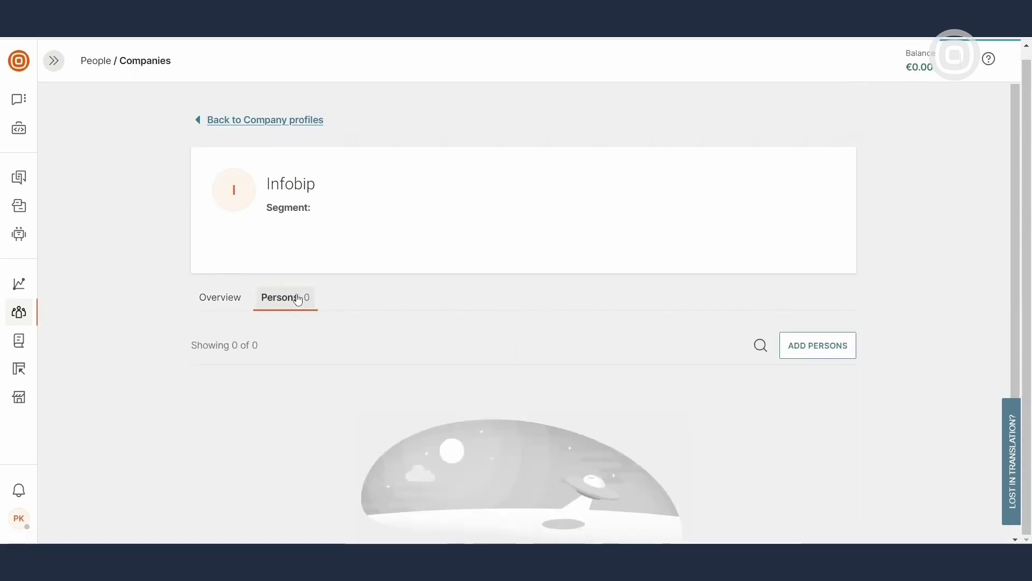
Add the first listed person to the Infobip company and close the side panel
left_click(823, 357)
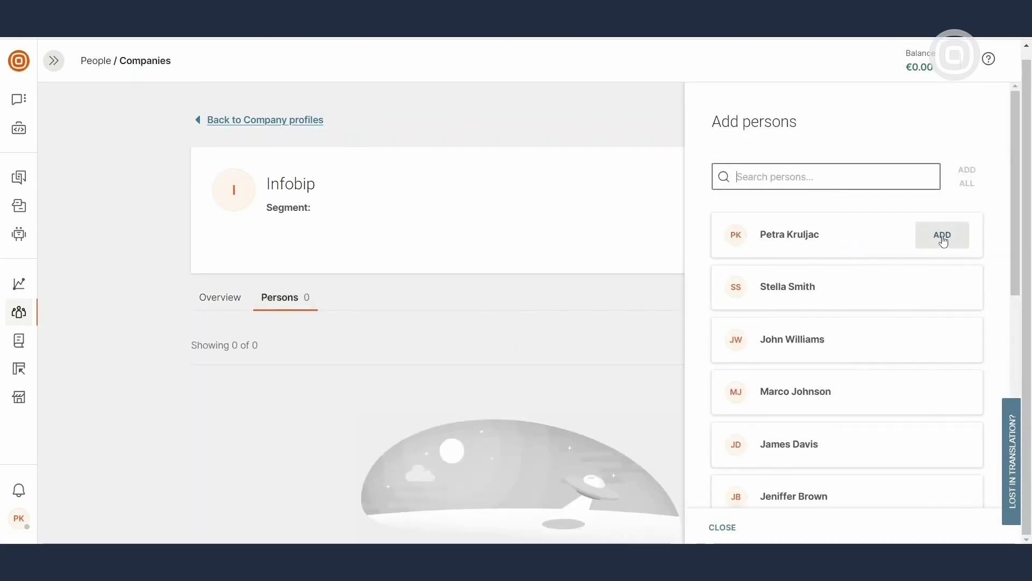
left_click(942, 235)
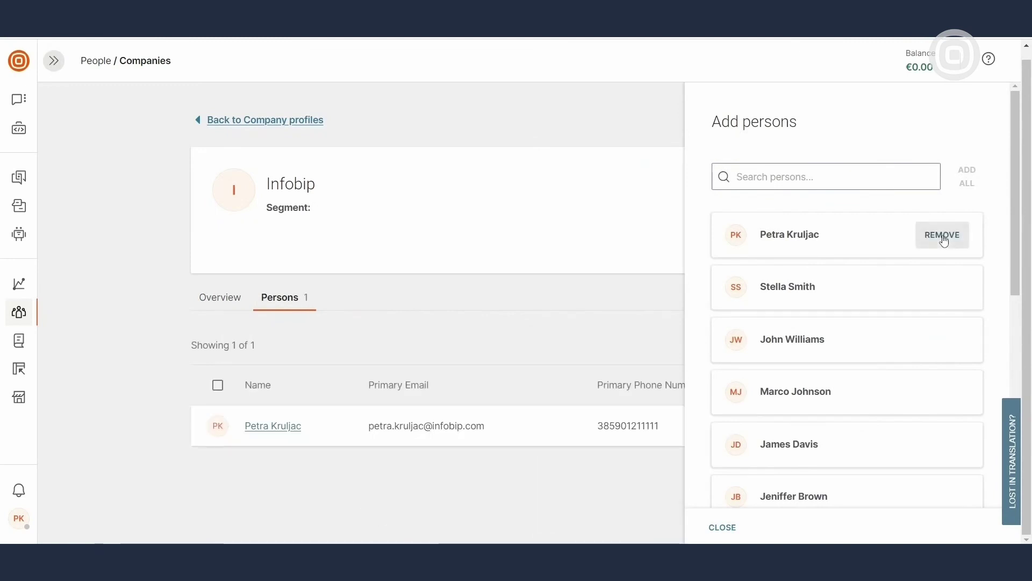
left_click(623, 341)
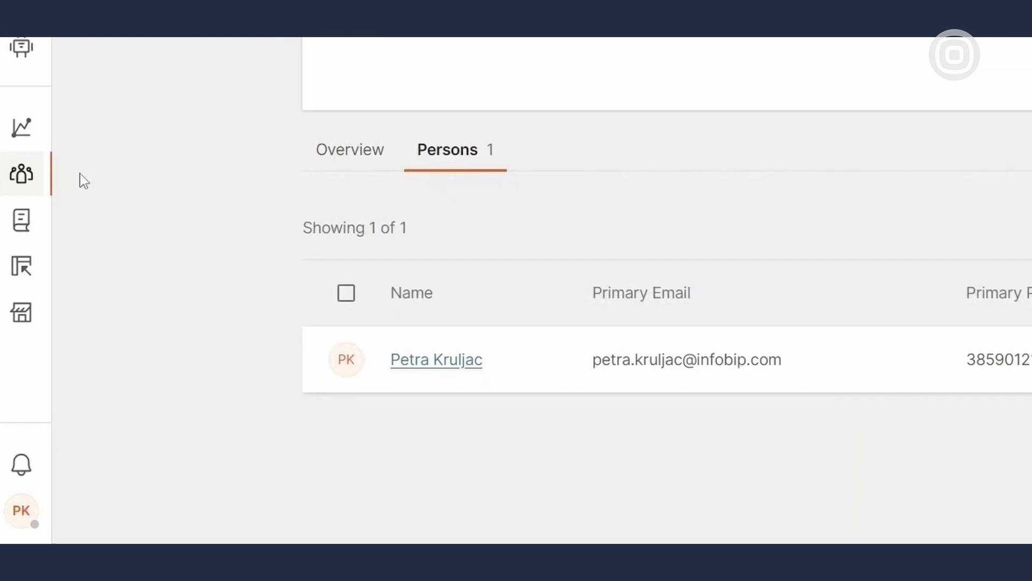
mouse_move(43, 177)
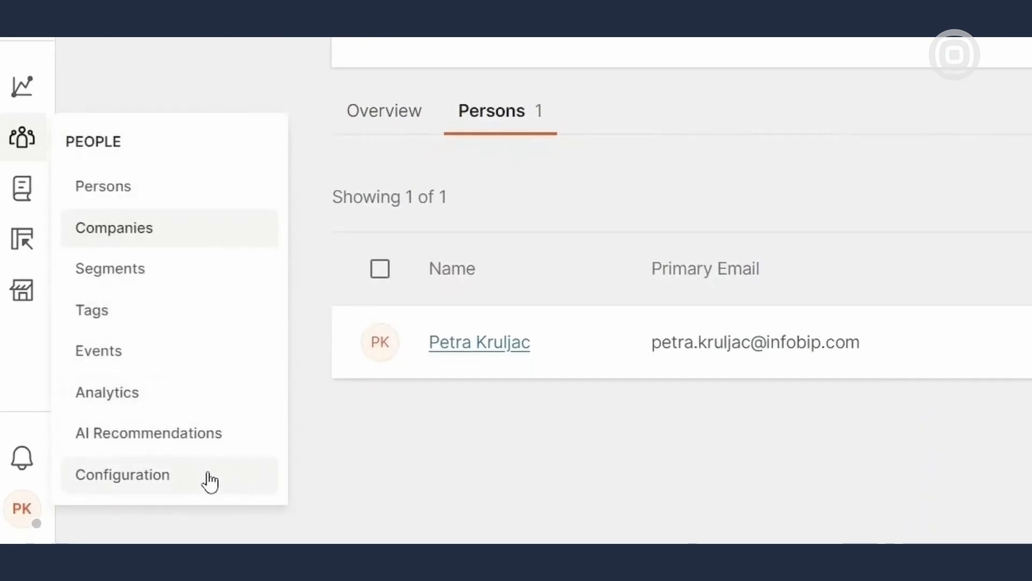
In People Configuration, create a Date-type custom attribute named Subscription Activation Date
left_click(225, 480)
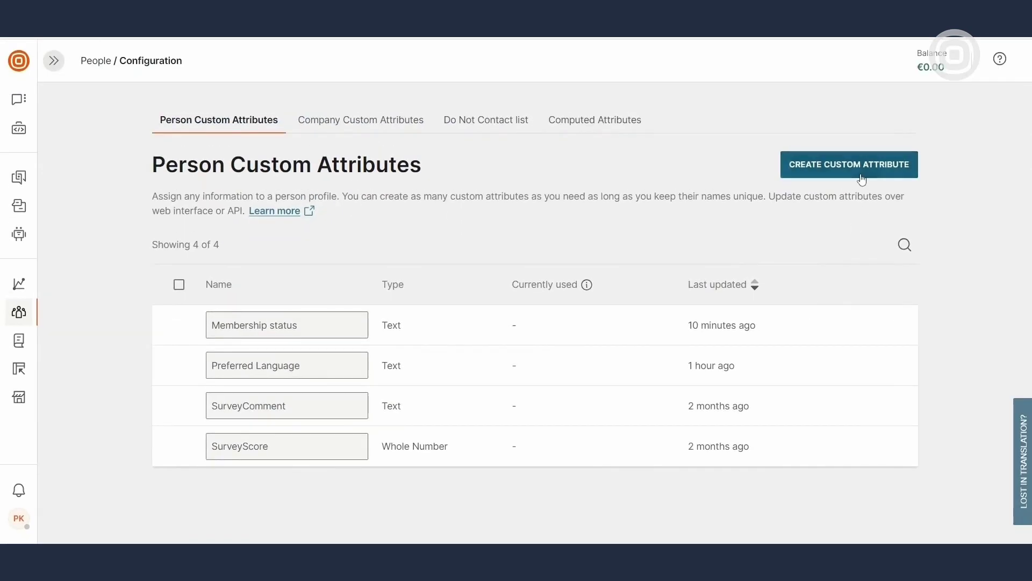
left_click(862, 179)
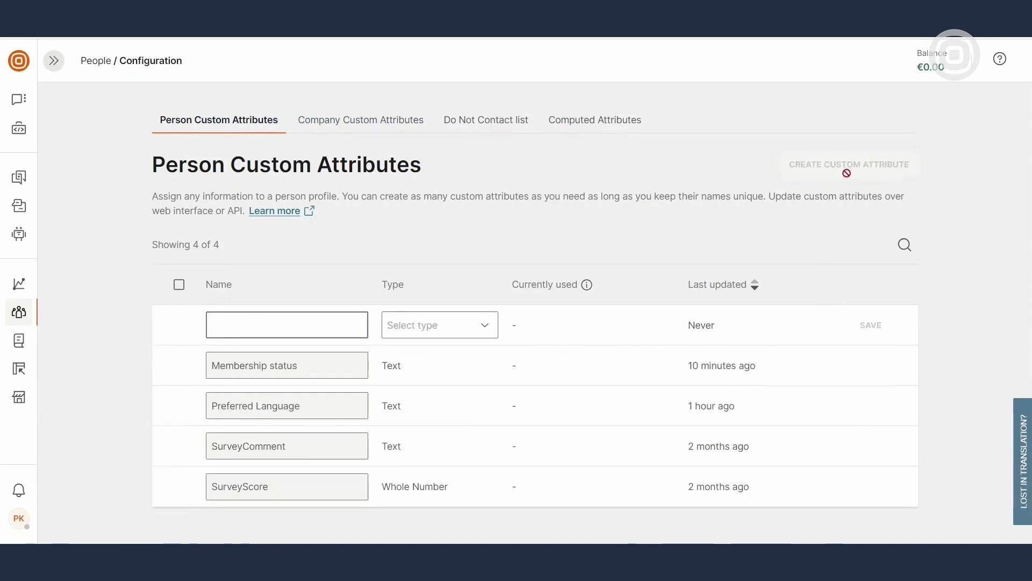
type("Subscription Activation Date")
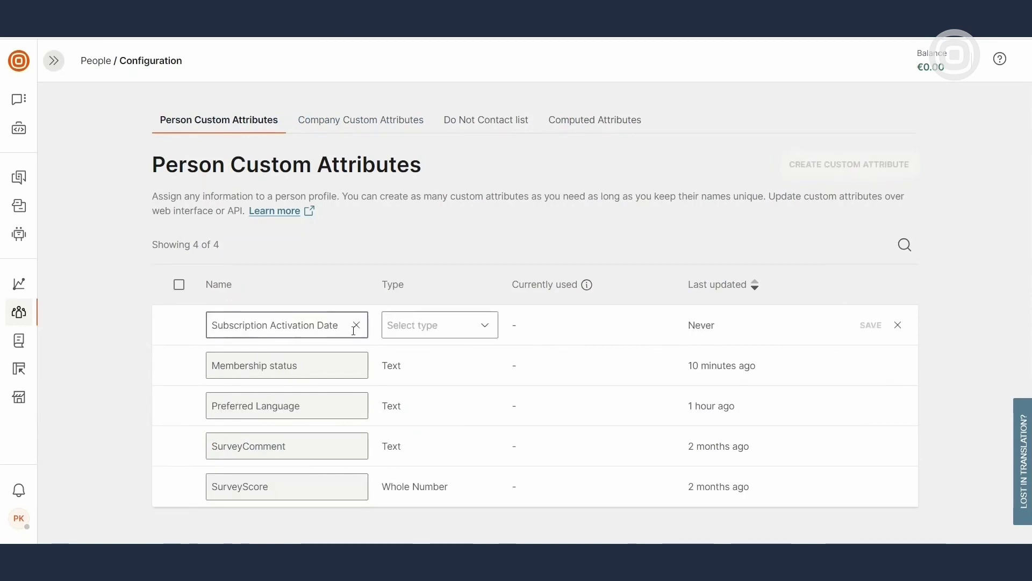
left_click(489, 324)
left_click(477, 234)
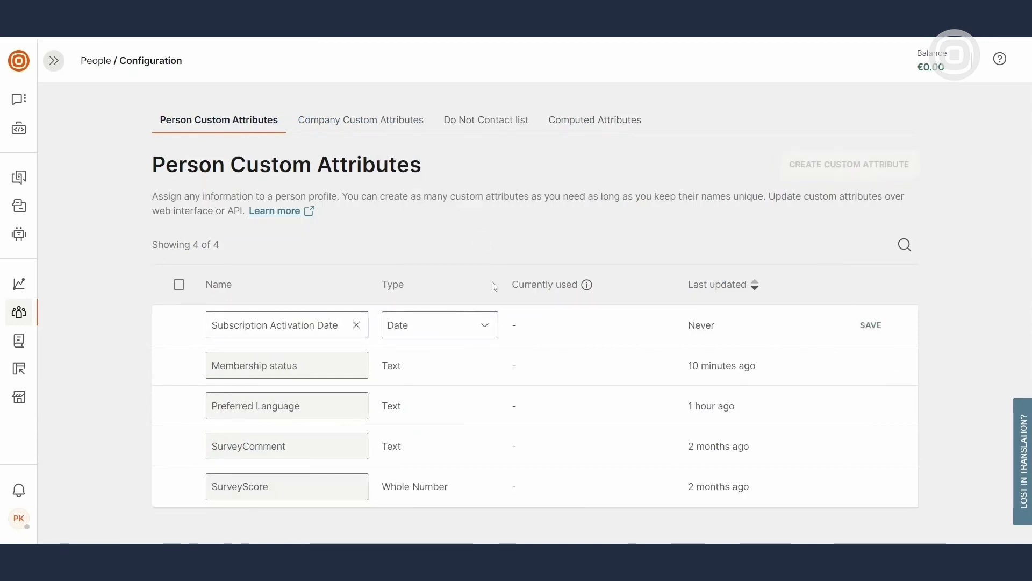
left_click(869, 325)
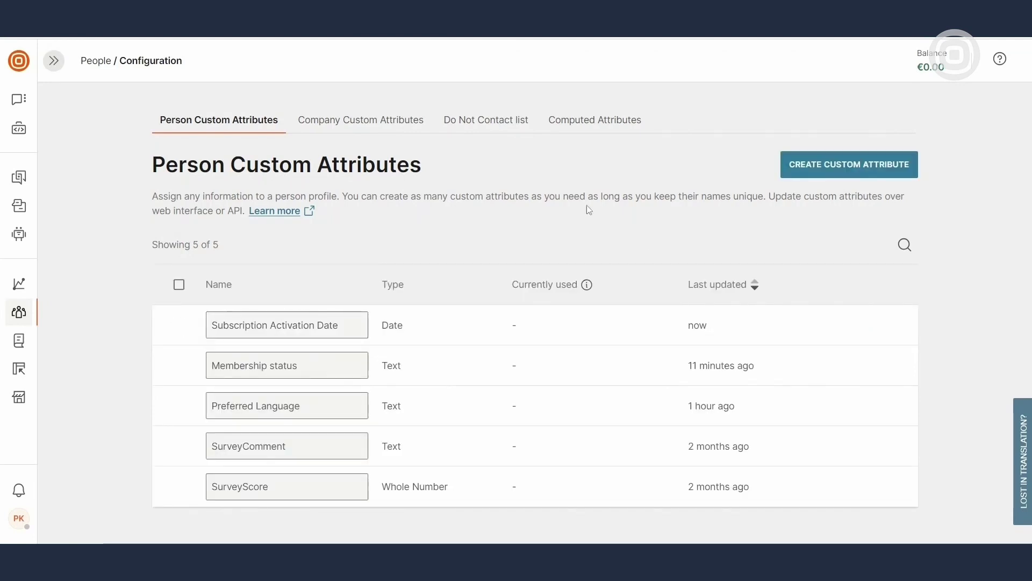
Check the empty Do Not Contact list, then view the Computed Attributes page
left_click(515, 125)
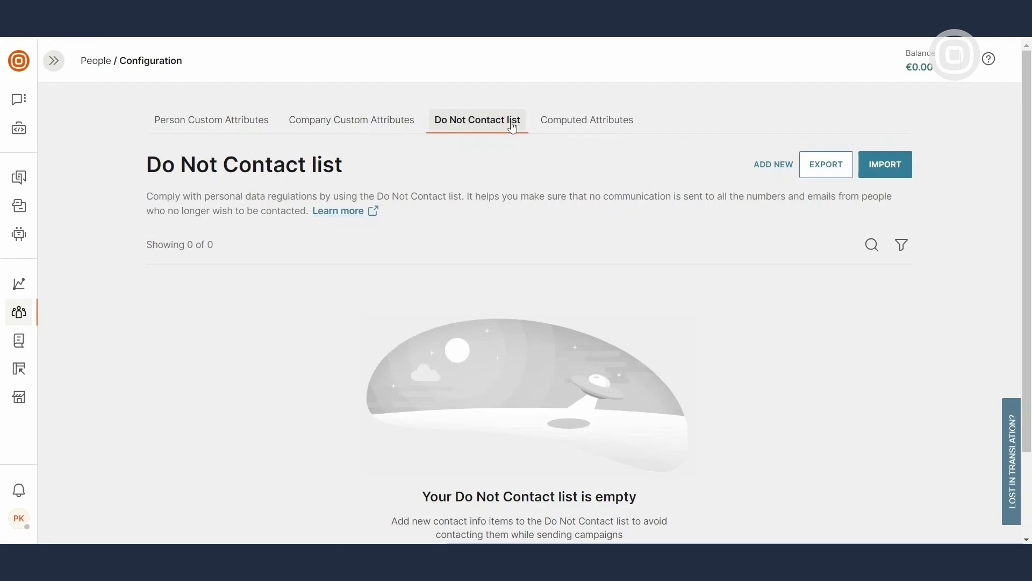
left_click(582, 130)
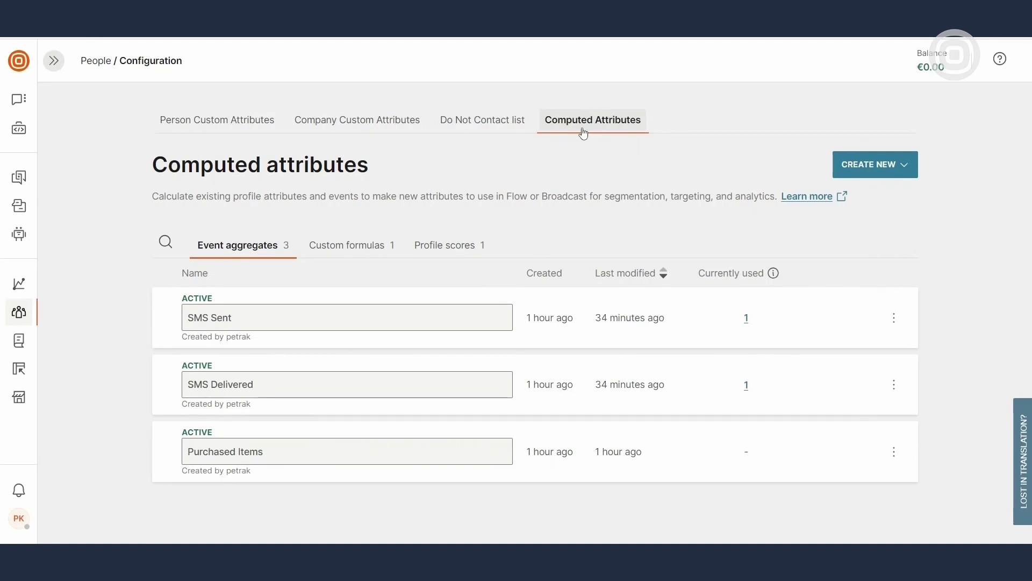
Create a new event aggregate and name it Monthly email volume
left_click(902, 173)
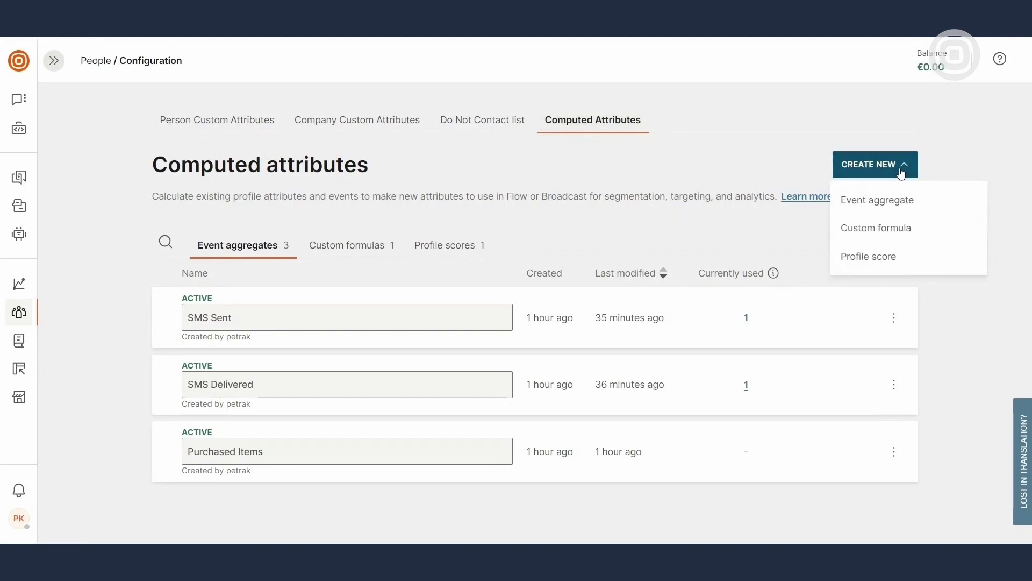
left_click(942, 211)
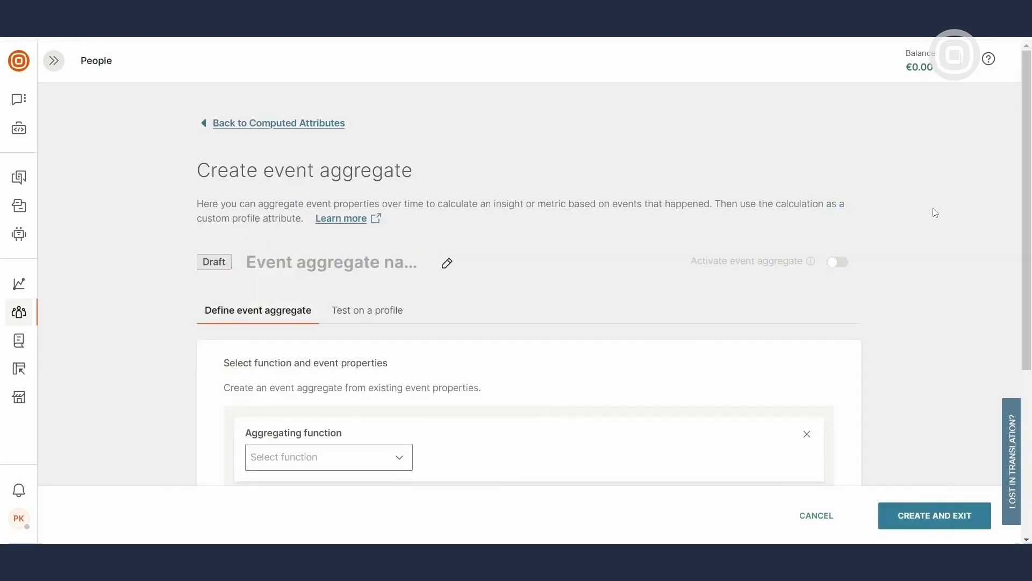
left_click(448, 263)
type("Monthly email volume")
left_click(451, 263)
scroll(460, 285, "down", 1)
scroll(461, 285, "down", 2)
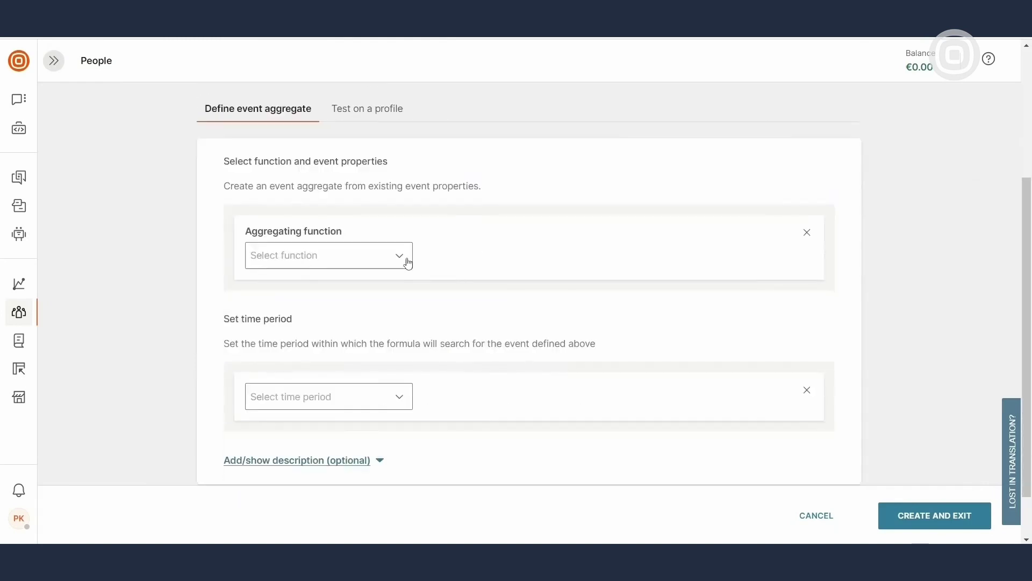
Count Email Sent events over the last 30 days, activate it, and return to the list
left_click(407, 261)
left_click(332, 407)
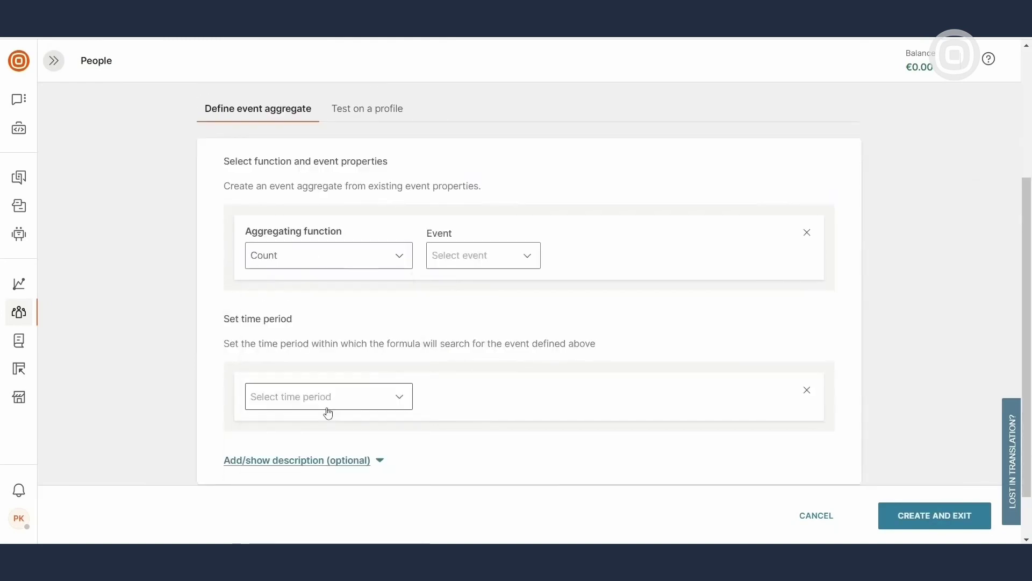
left_click(536, 260)
type("email s")
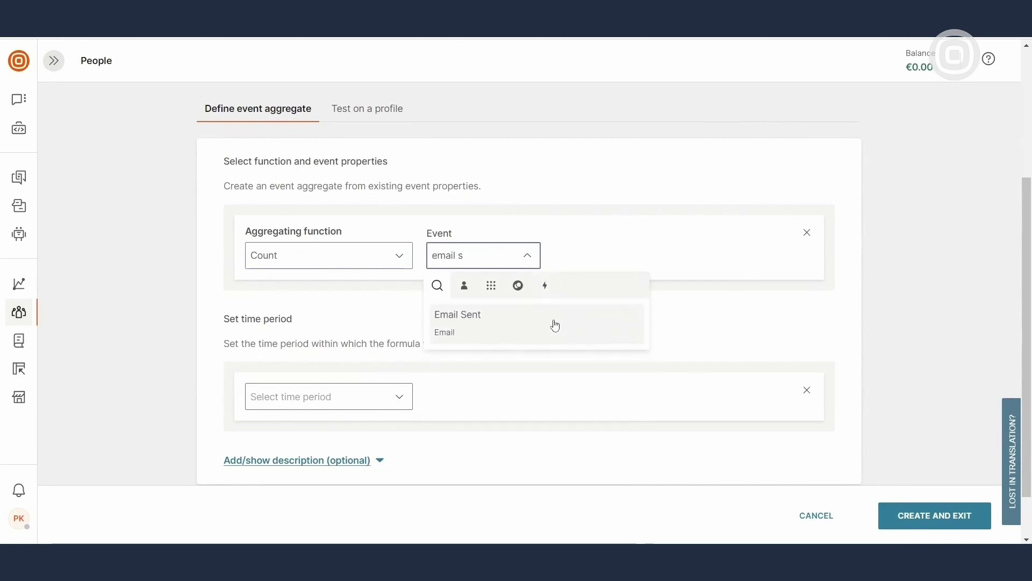
left_click(580, 323)
left_click(394, 422)
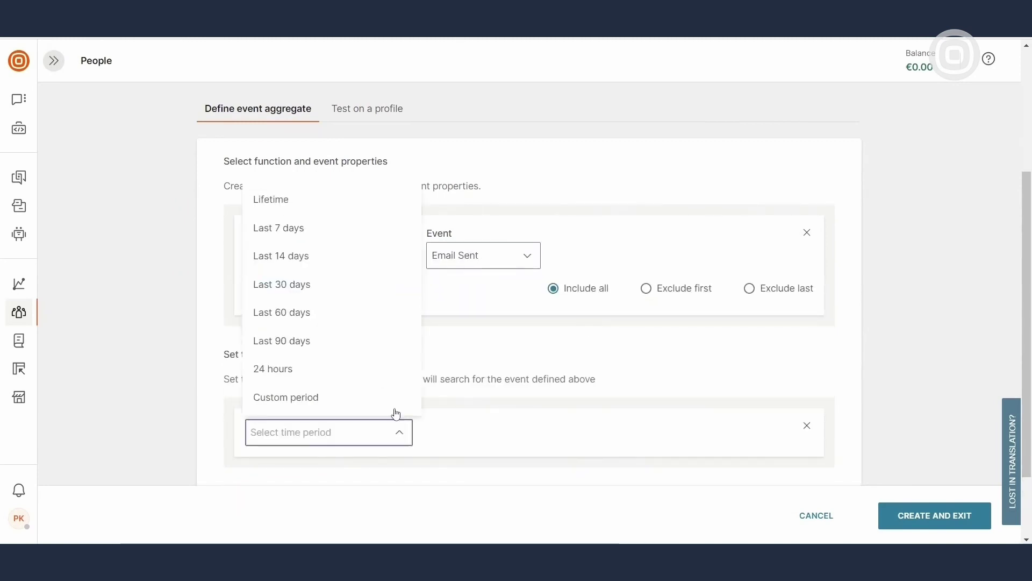
left_click(377, 292)
scroll(499, 391, "up", 5)
left_click(838, 262)
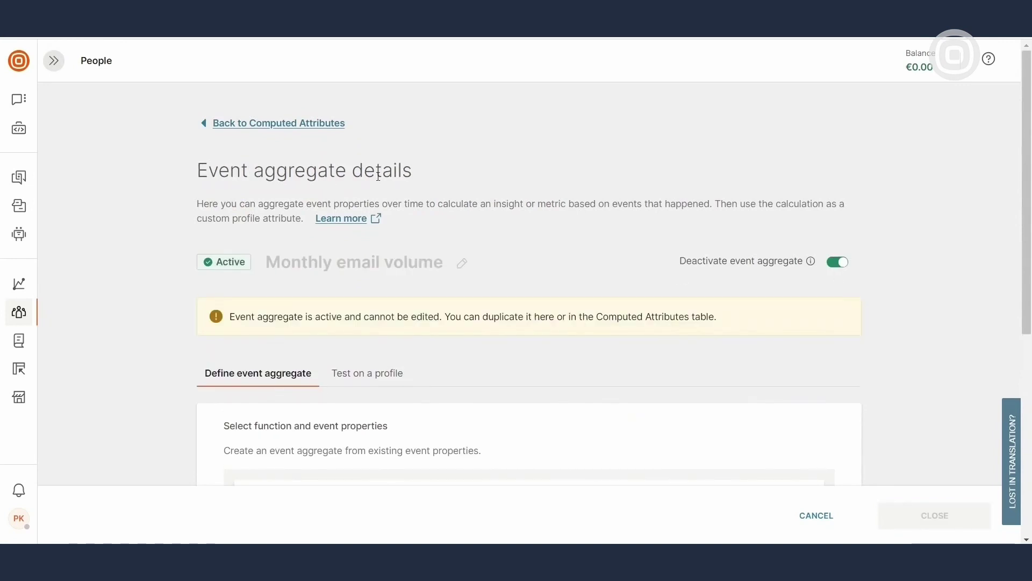
left_click(288, 124)
Create another event aggregate named Monthly email delivered
left_click(877, 171)
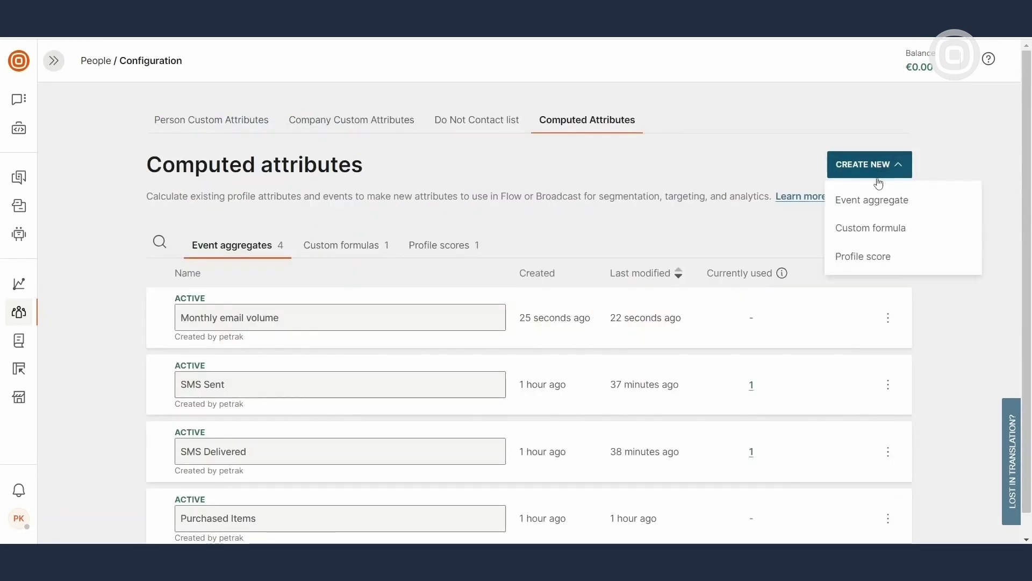
left_click(917, 205)
left_click(449, 265)
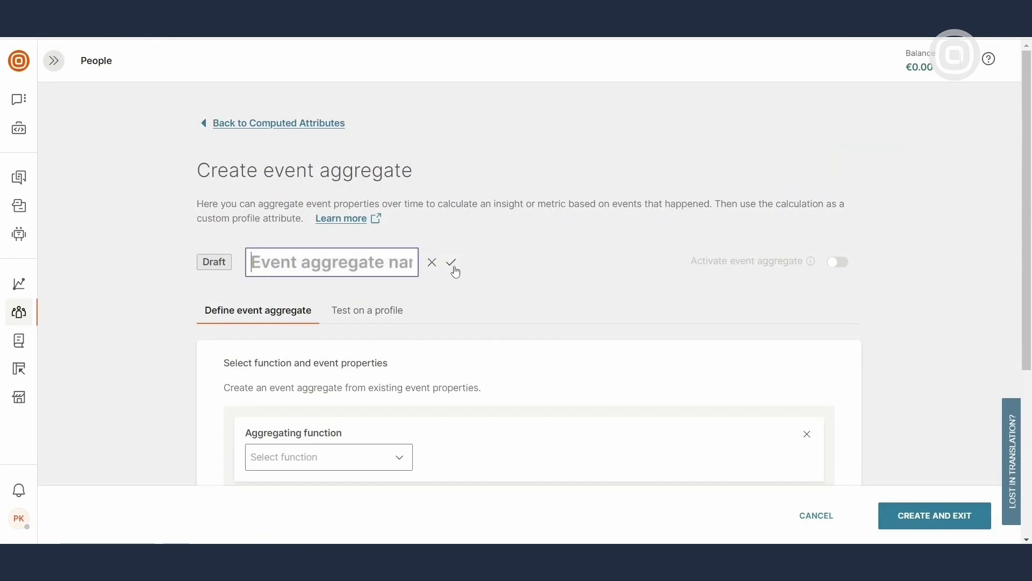
type("Monthly email delivered")
left_click(451, 265)
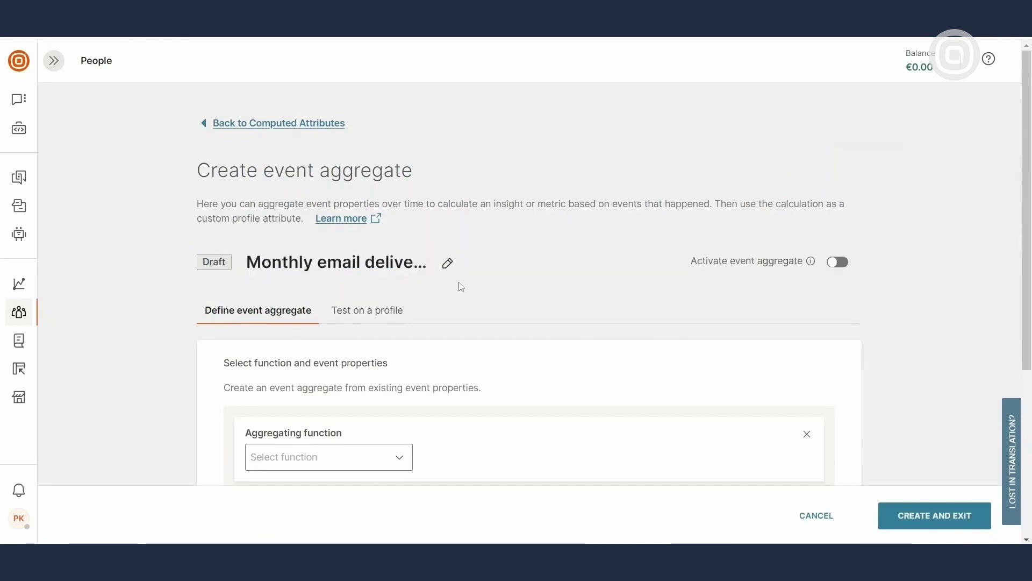
scroll(461, 286, "down", 4)
Count Email Delivered events over the last 30 days, activate it, and return to Computed Attributes
left_click(399, 256)
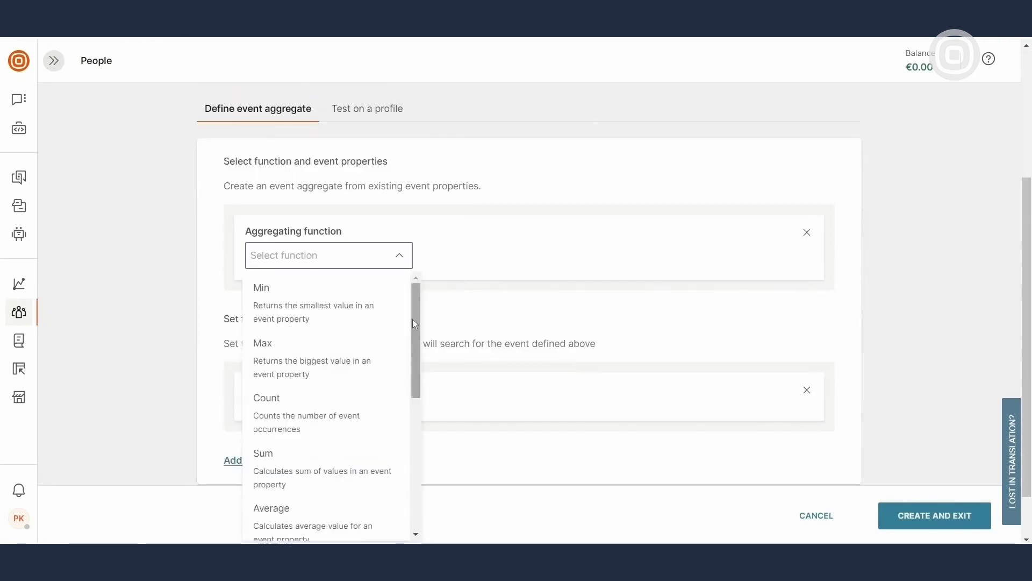
left_click(345, 417)
left_click(526, 256)
type("email")
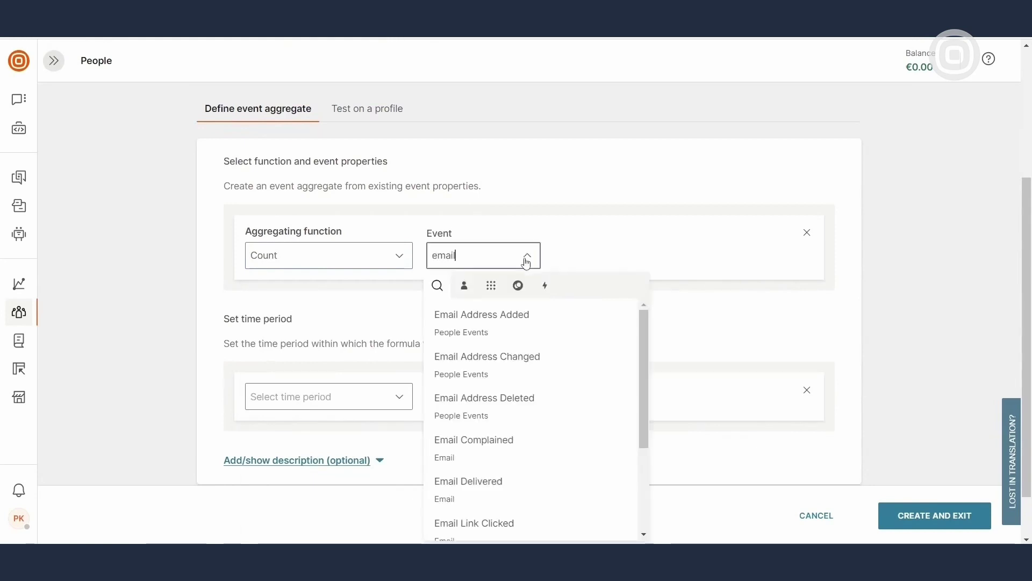
left_click(554, 476)
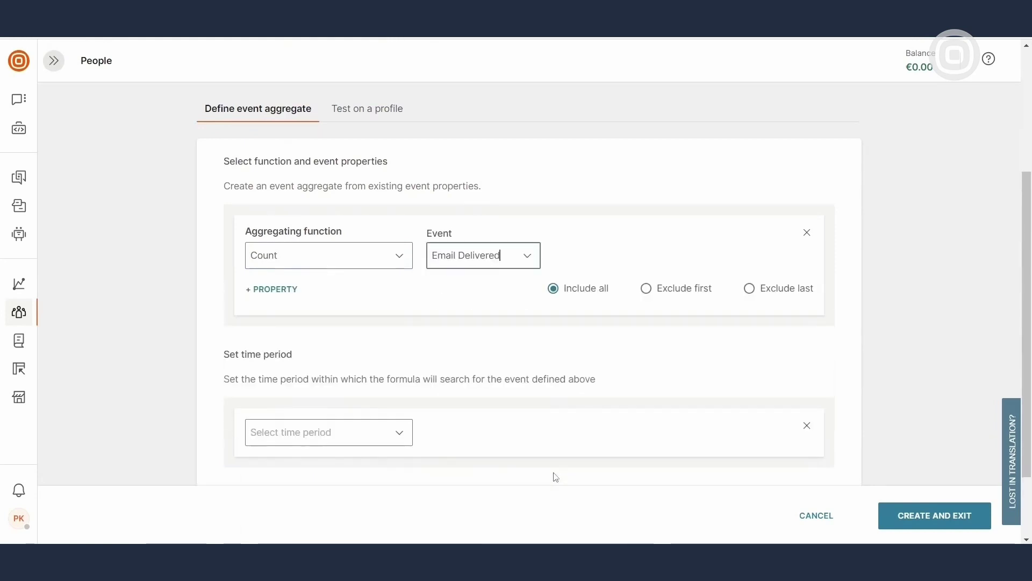
left_click(401, 433)
left_click(337, 291)
scroll(763, 302, "up", 4)
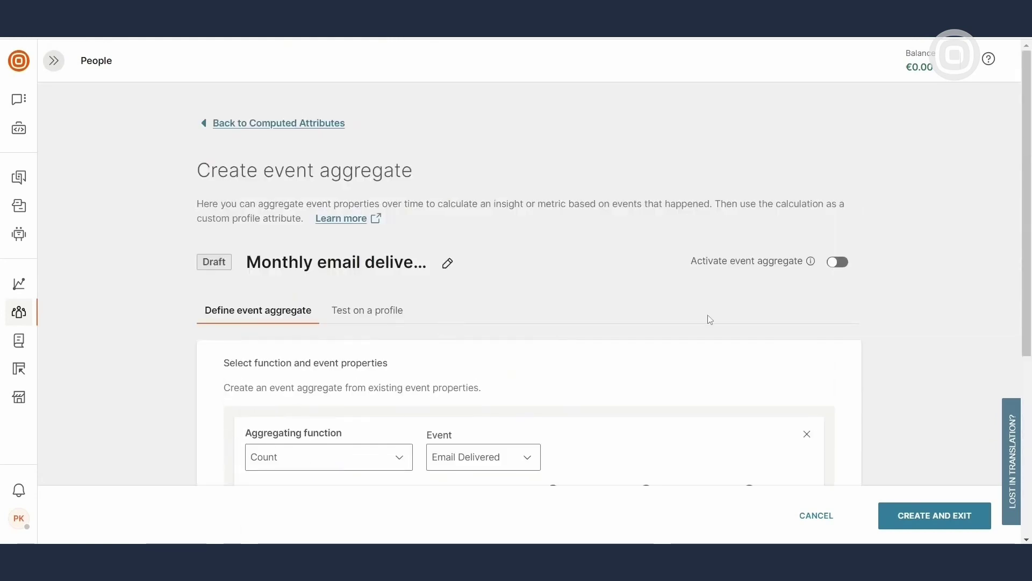
left_click(837, 262)
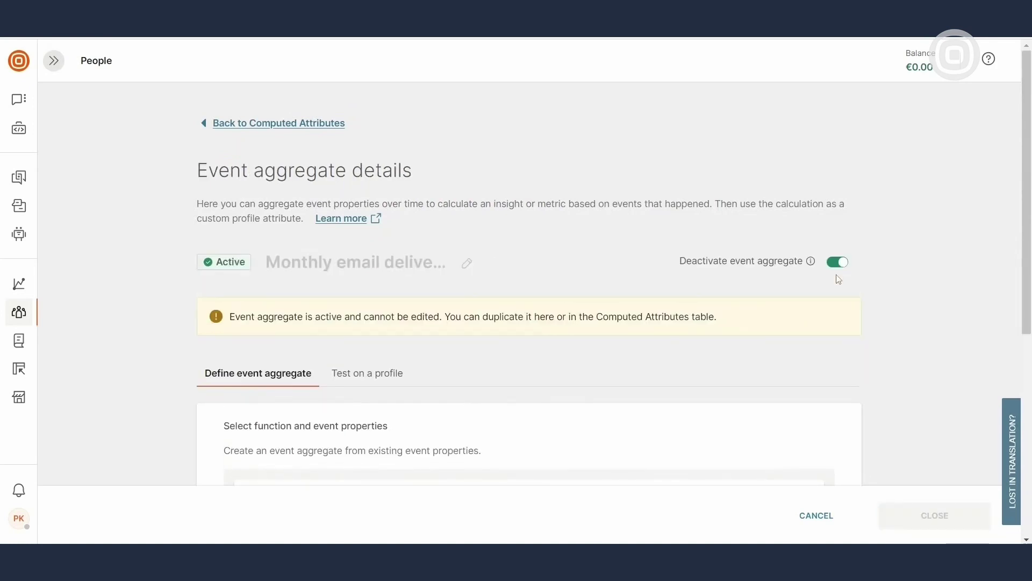
left_click(295, 126)
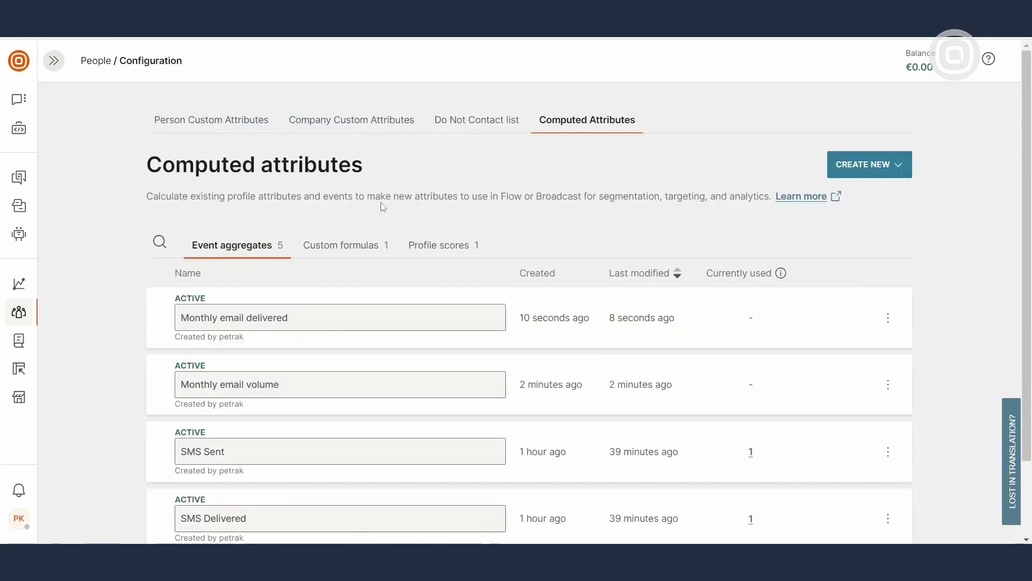
Create a new custom formula named Monthly Email Delivery Rate
left_click(356, 244)
left_click(904, 167)
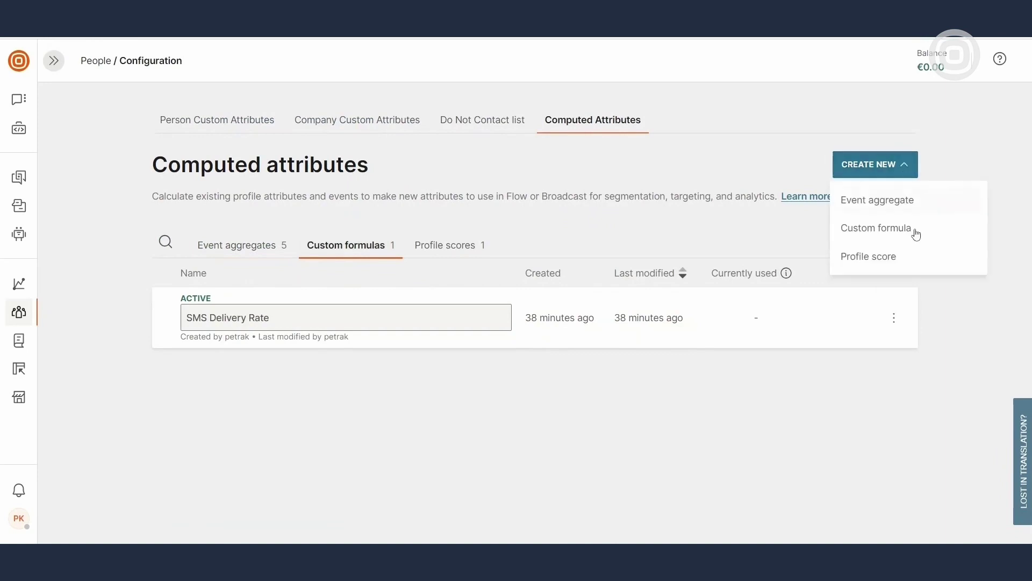
left_click(917, 229)
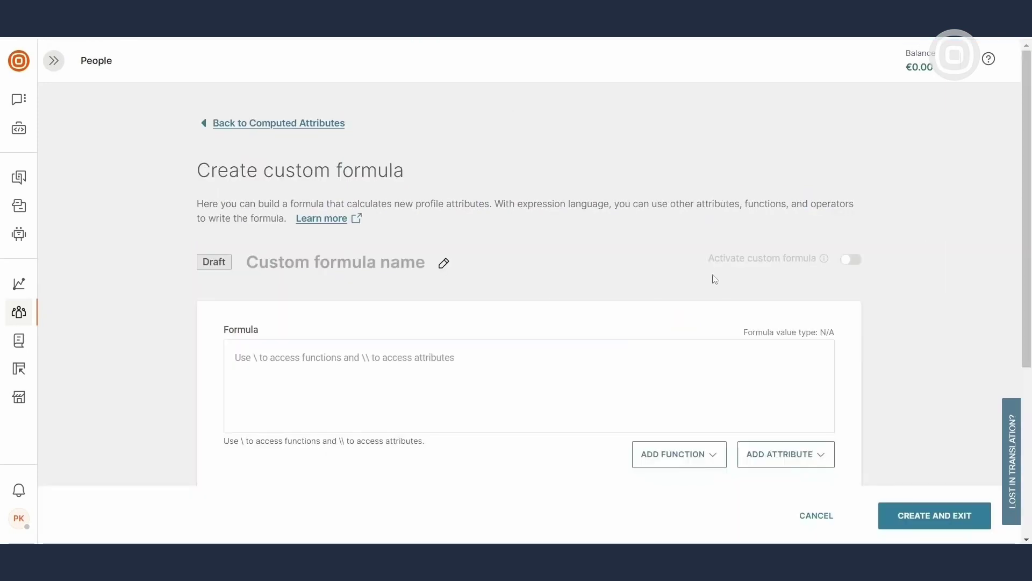
left_click(444, 263)
type("Email Delivery Rate")
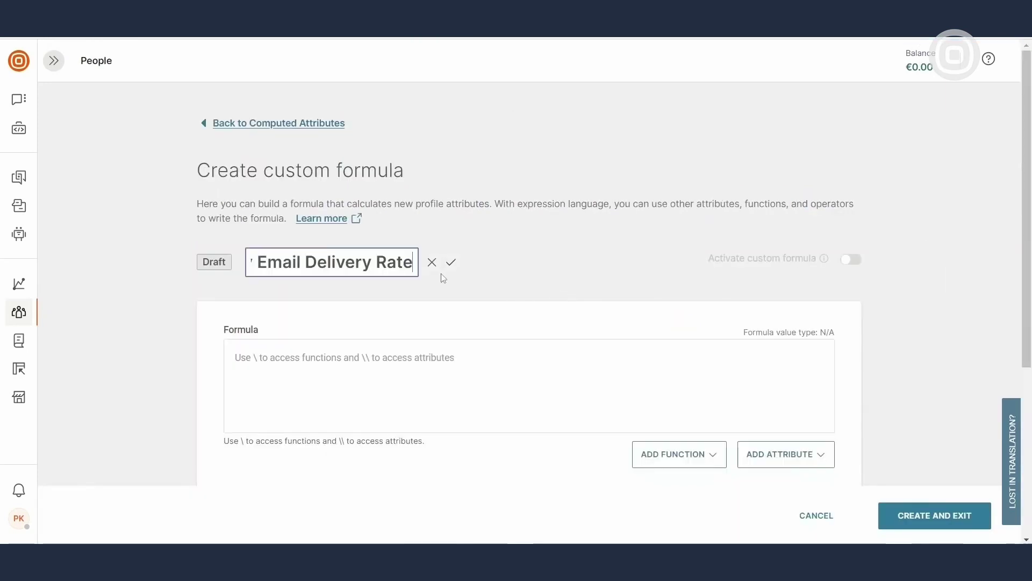
left_click(451, 262)
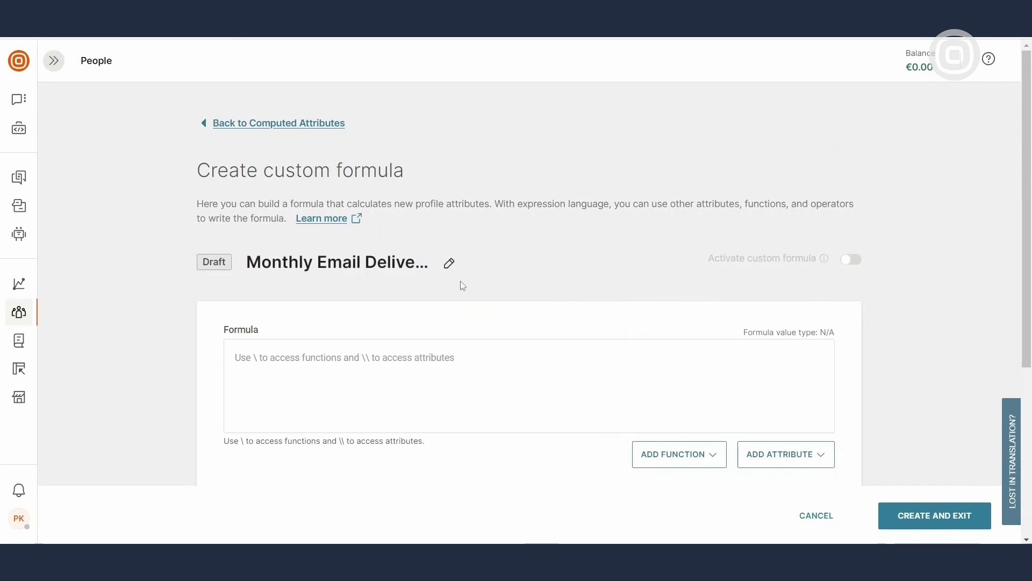
Set the formula to (Monthly email delivered/Monthly email volume)*100 and activate it
left_click(418, 363)
type("(Monthly email delivered/Monthly email volume)*100")
scroll(439, 321, "down", 2)
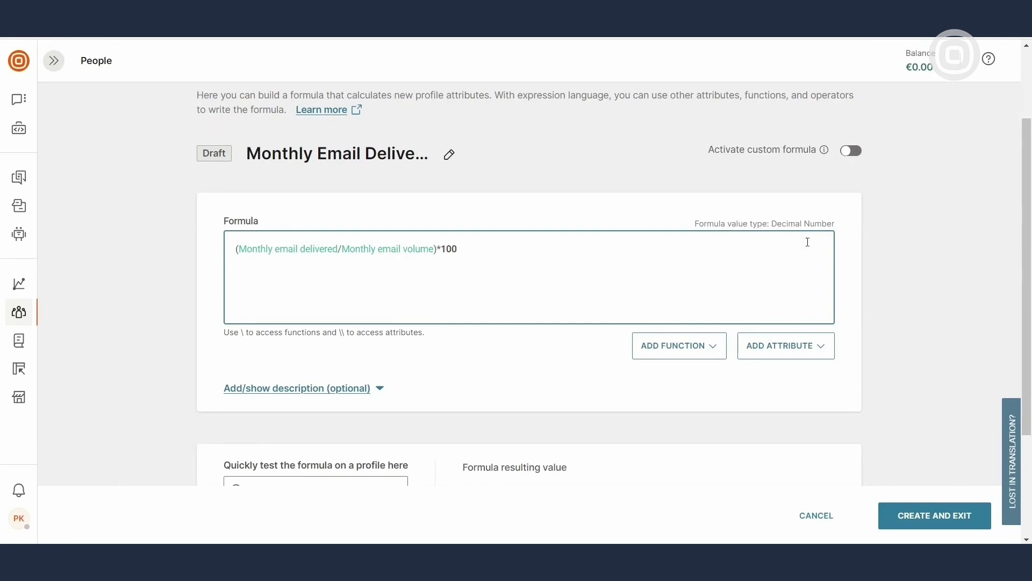
left_click(851, 151)
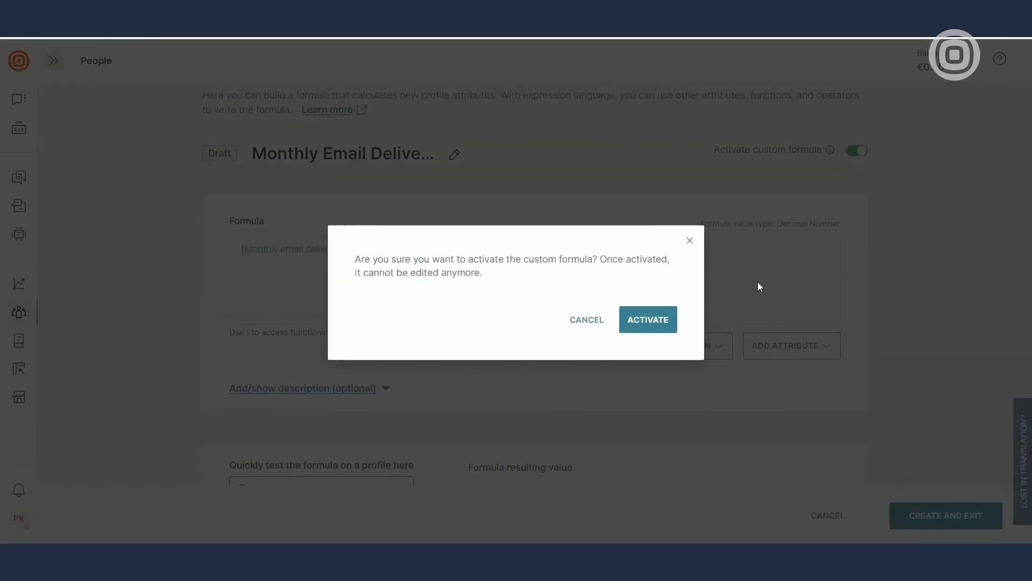
left_click(643, 320)
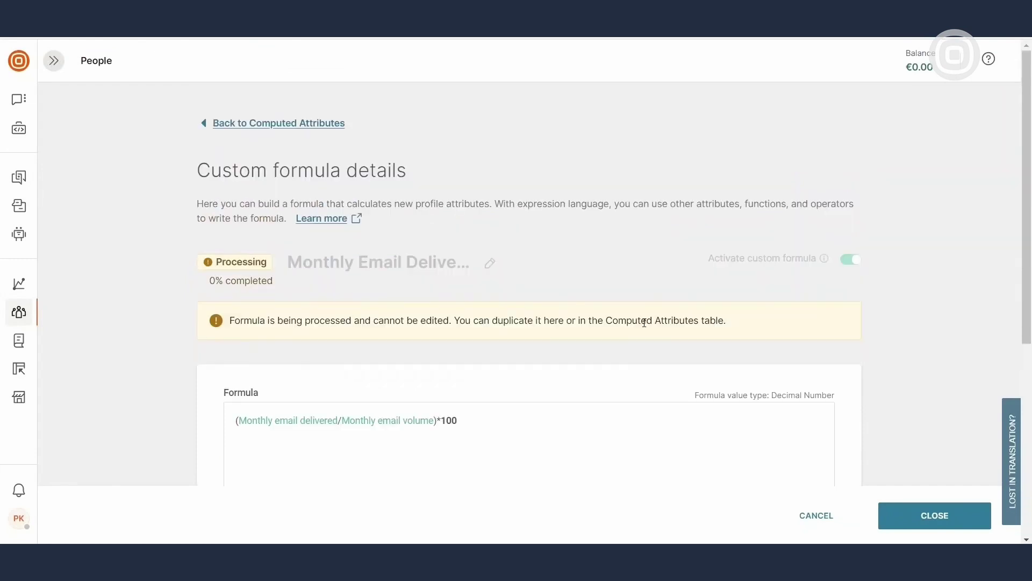
left_click(333, 123)
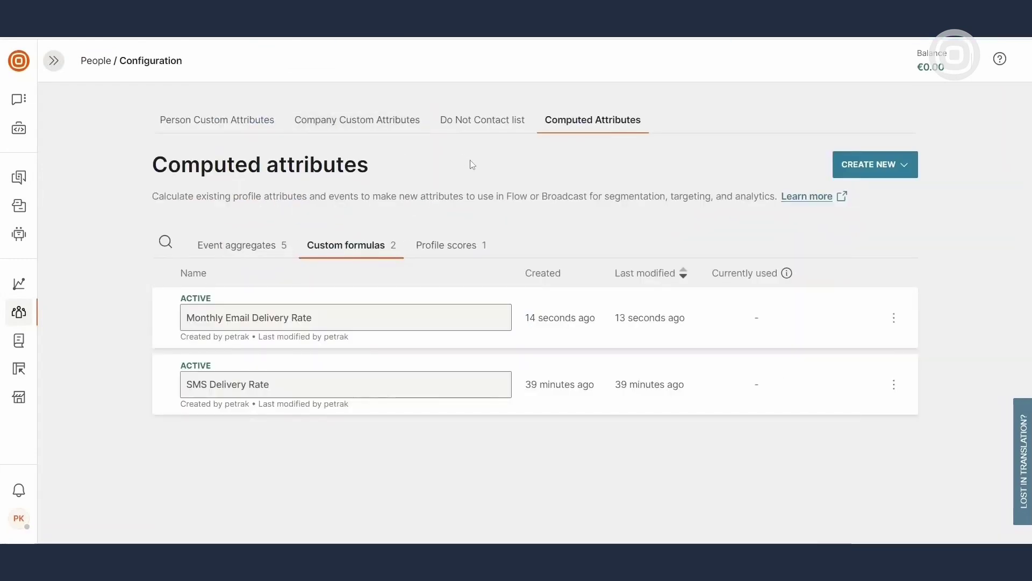
Create a new profile score named Lead score
left_click(457, 253)
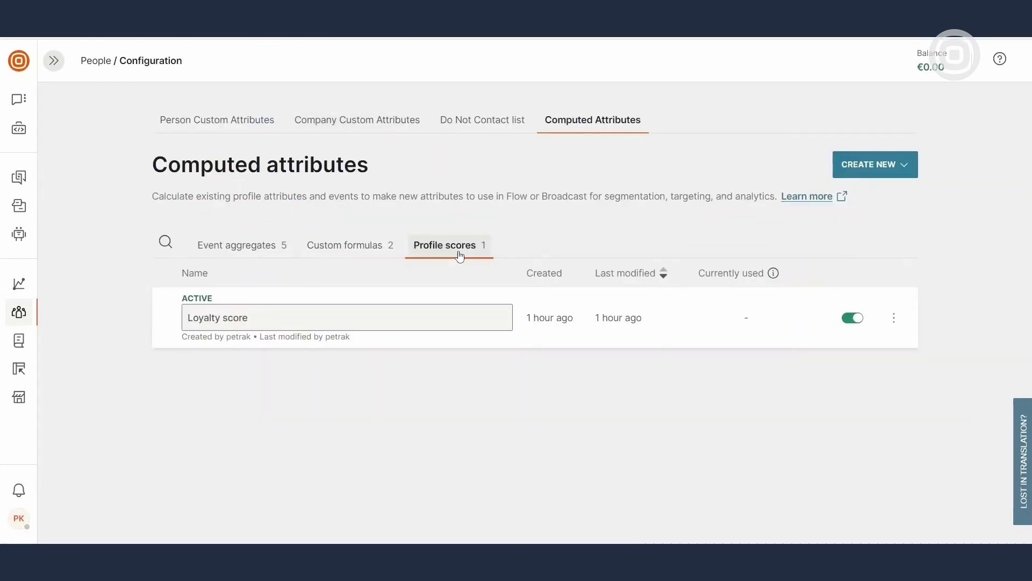
left_click(905, 177)
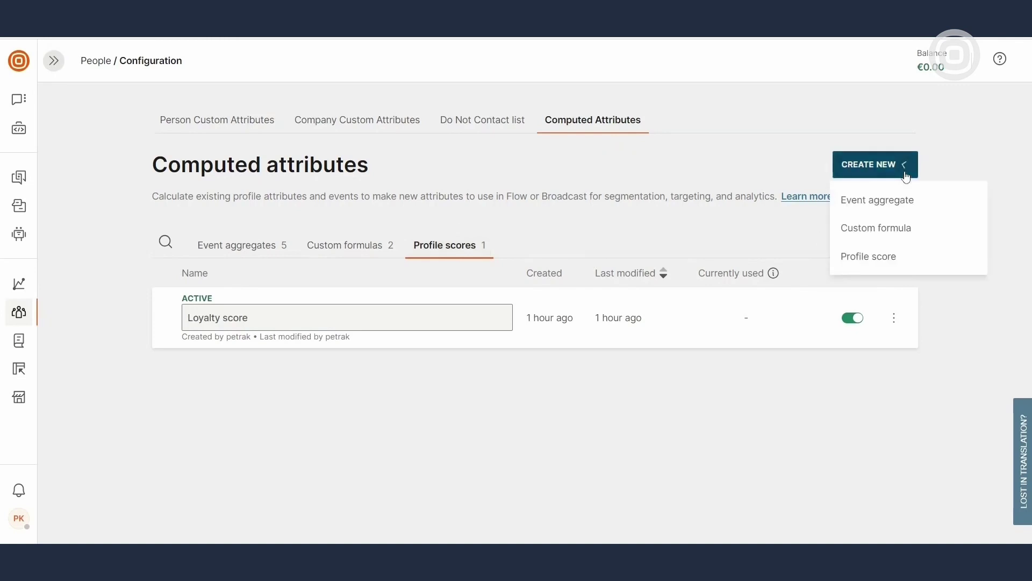
left_click(935, 263)
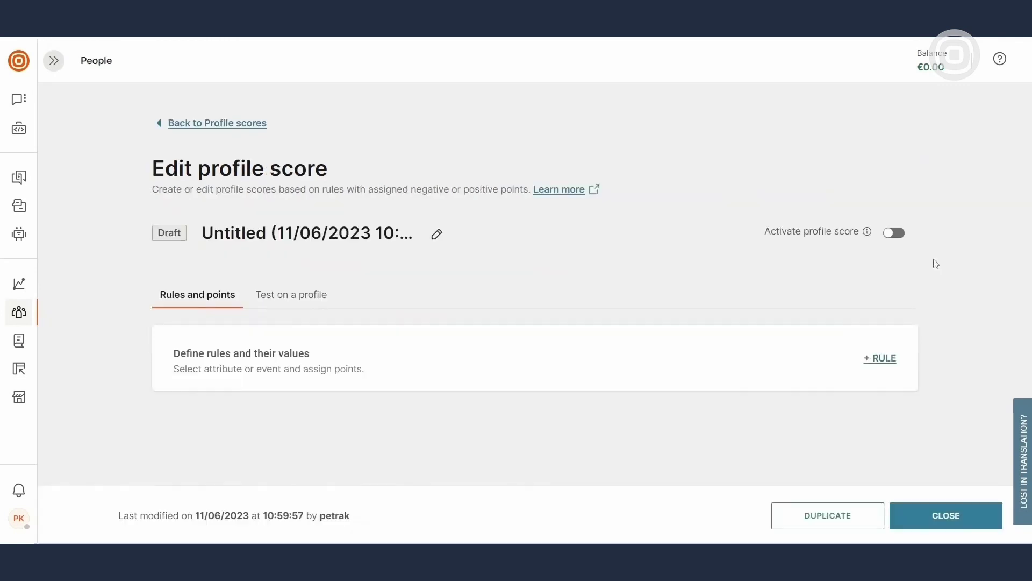
left_click(437, 234)
type("Lead score")
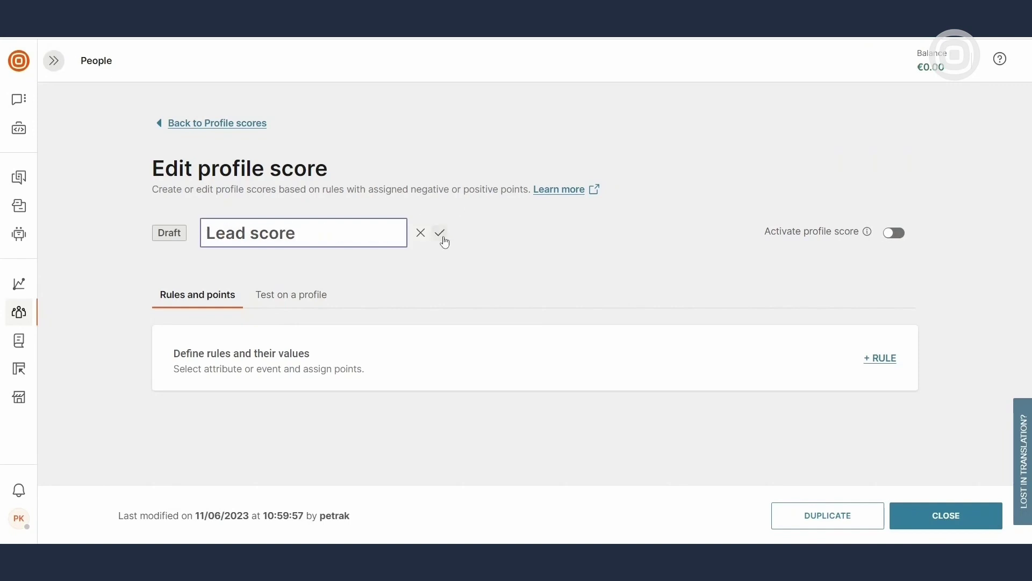
left_click(442, 235)
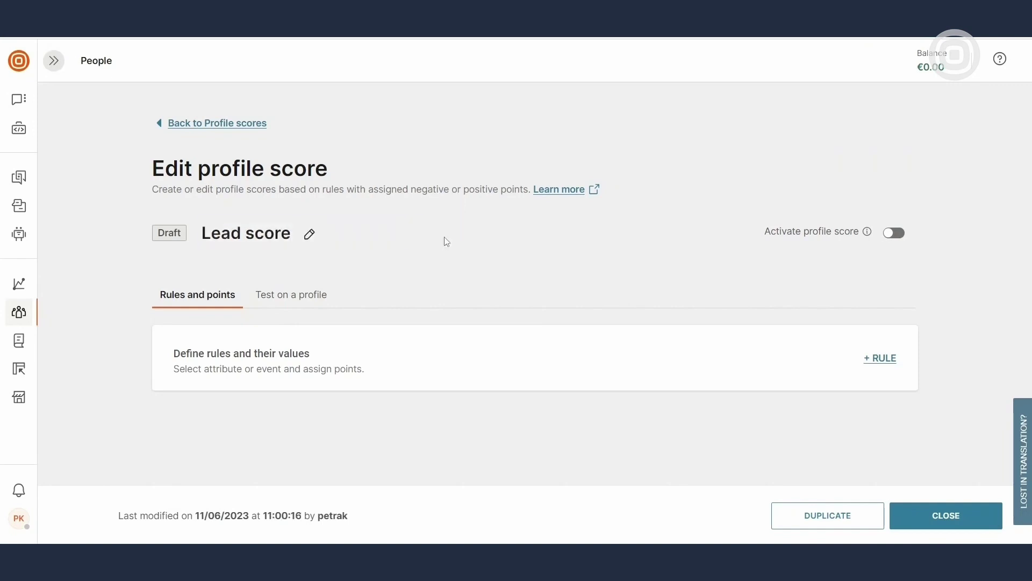
Add a scoring rule giving 20 points when Person Type is Lead
left_click(884, 356)
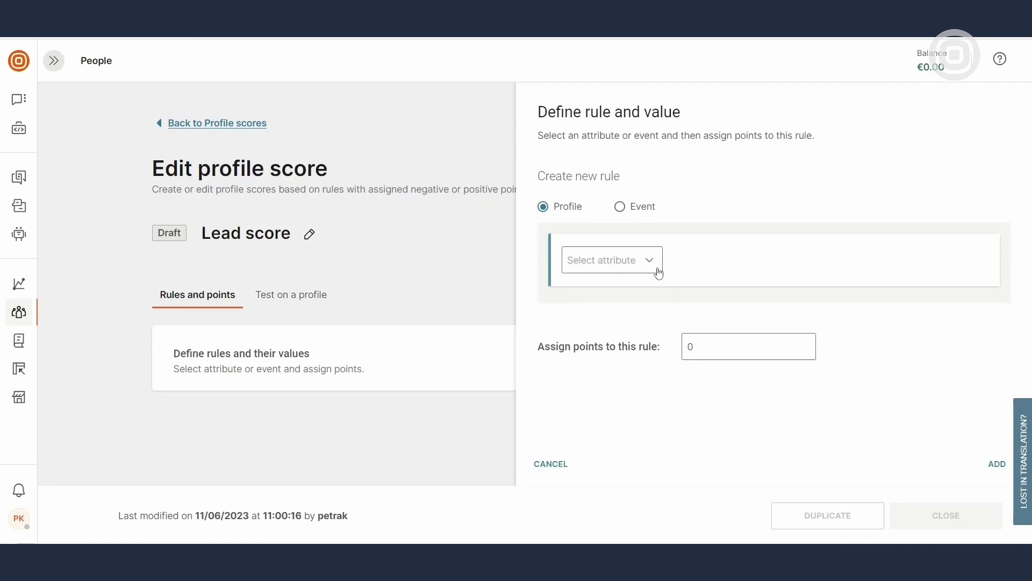
left_click(657, 269)
type("per")
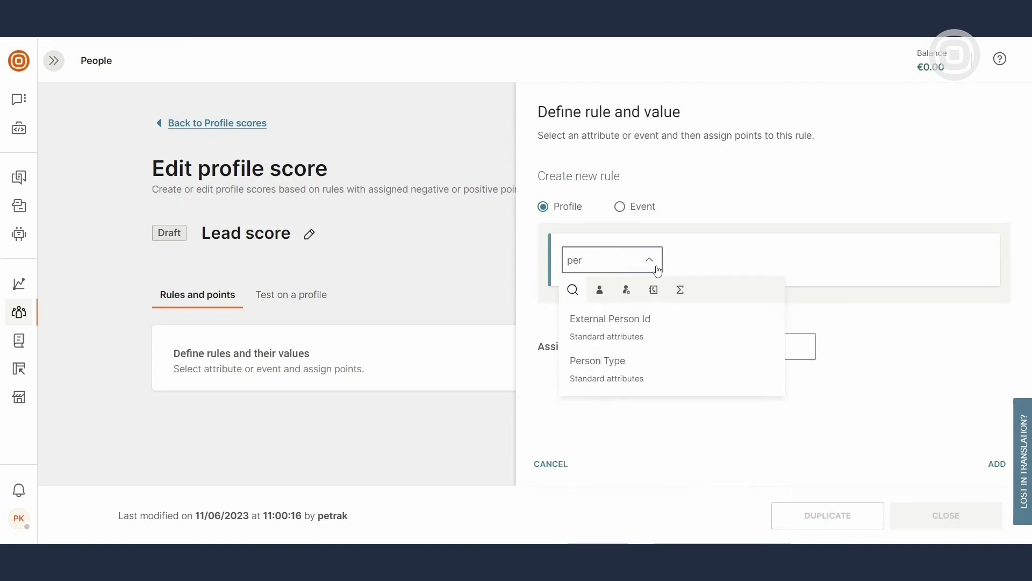
left_click(731, 379)
left_click(870, 269)
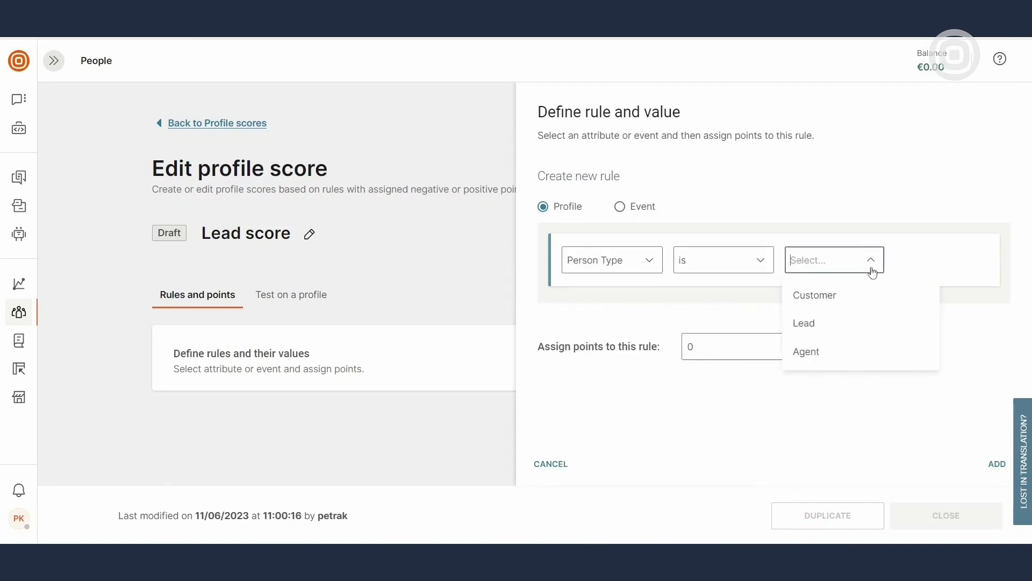
left_click(866, 325)
left_click_drag(737, 345, 645, 351)
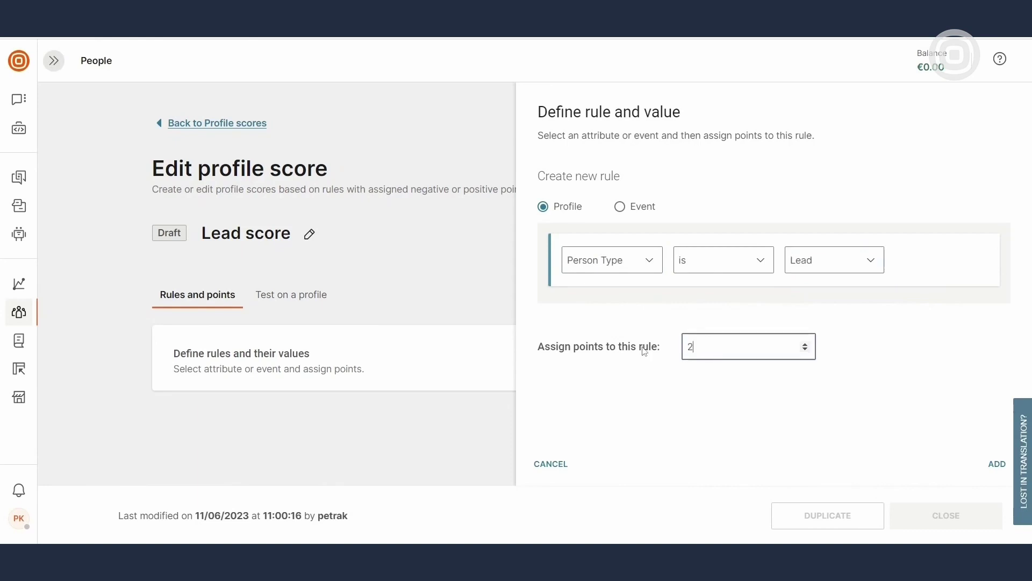
left_click(996, 463)
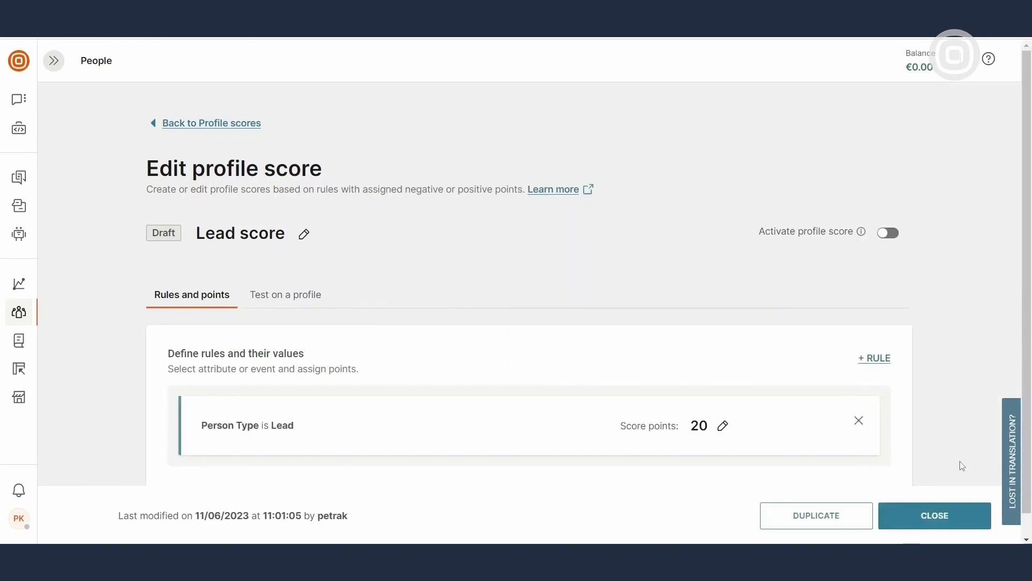
Add a 10-point rule for the Added To Favourites event, then activate the Lead score
left_click(881, 360)
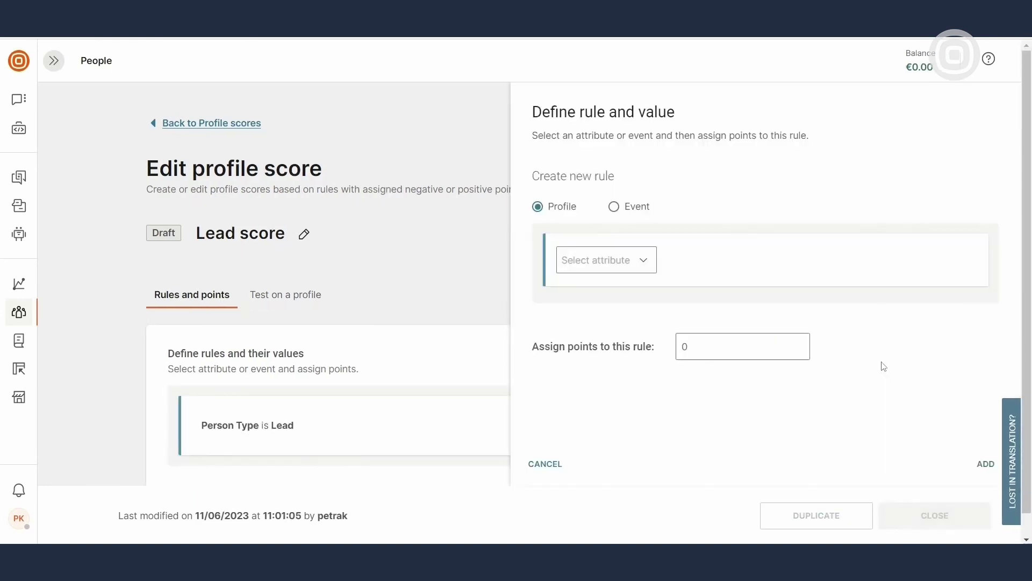
left_click(636, 213)
left_click(648, 260)
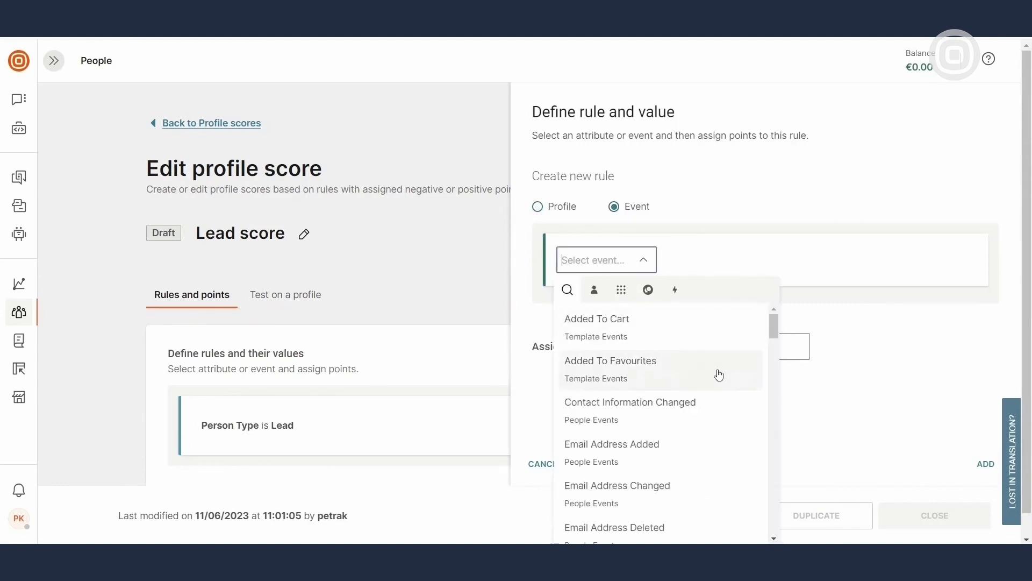
left_click(709, 374)
double_click(685, 454)
type("10")
scroll(860, 447, "down", 1)
left_click(975, 465)
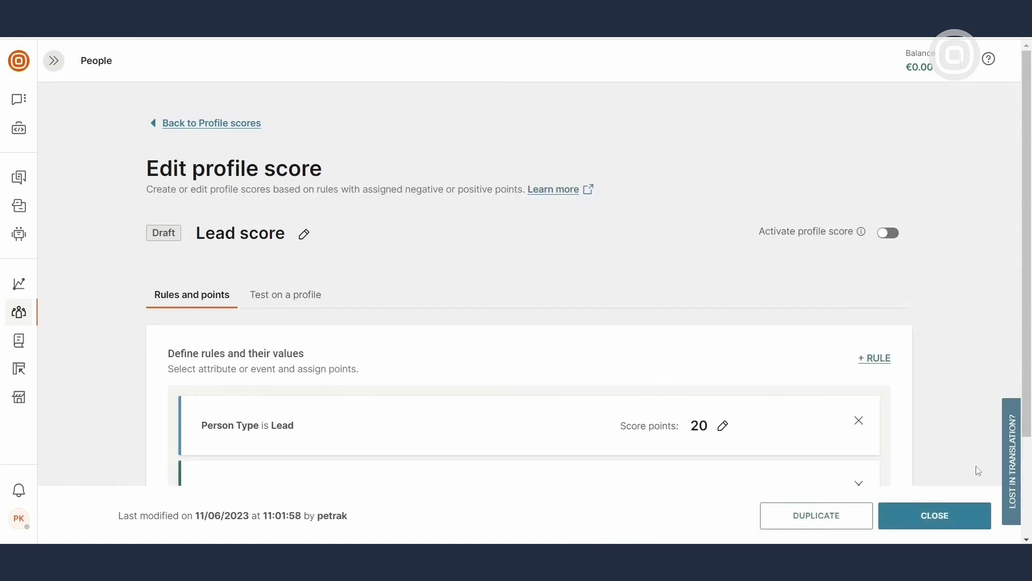
scroll(978, 470, "down", 3)
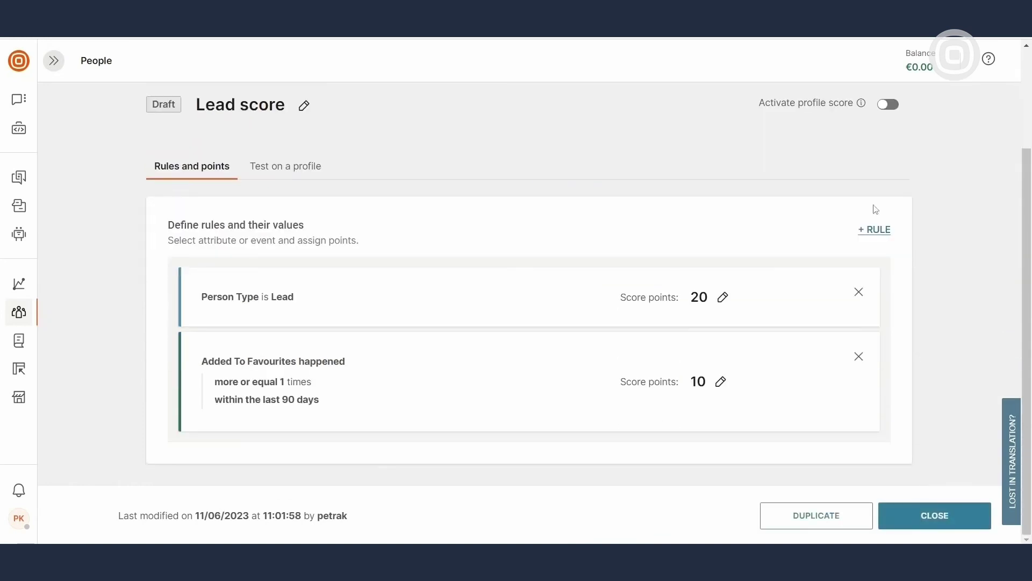
left_click(888, 105)
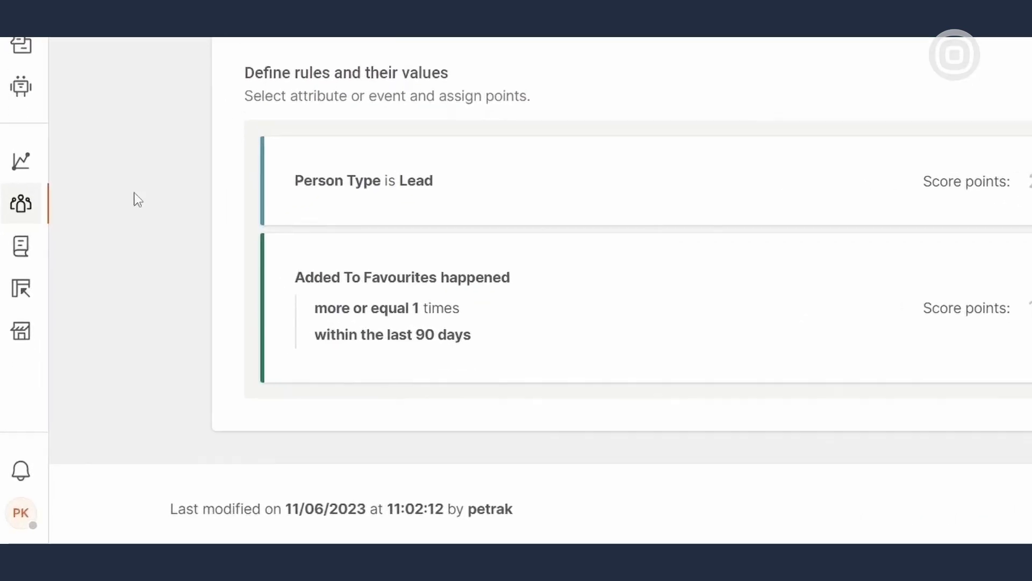
Start a new custom event definition named Added To Wish List
mouse_move(18, 312)
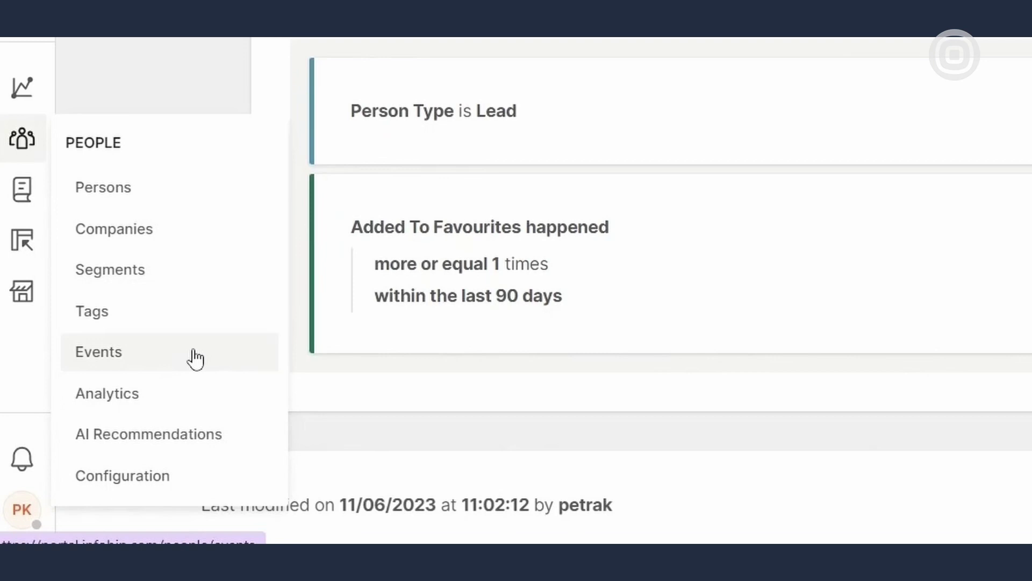
left_click(193, 358)
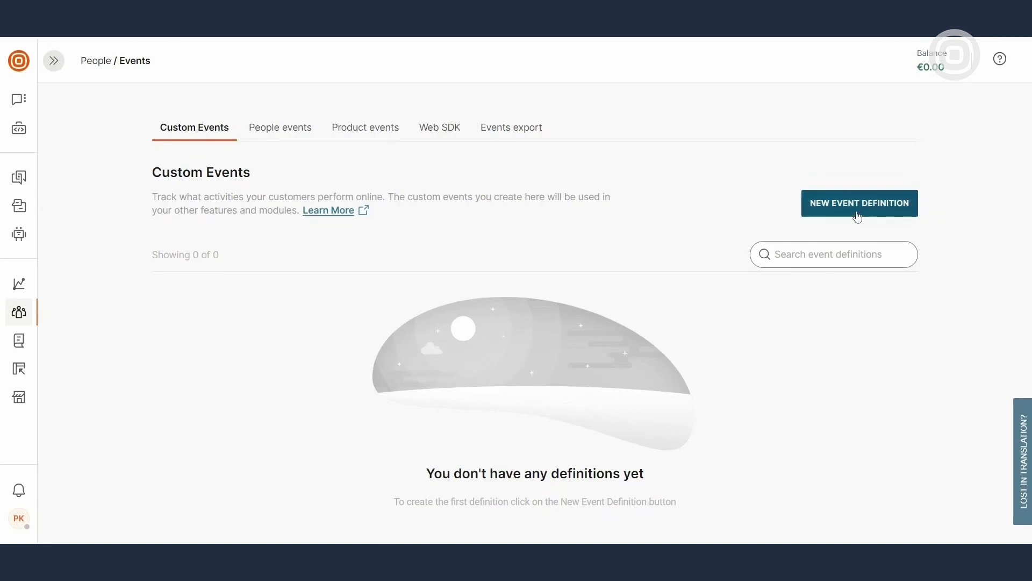
left_click(858, 215)
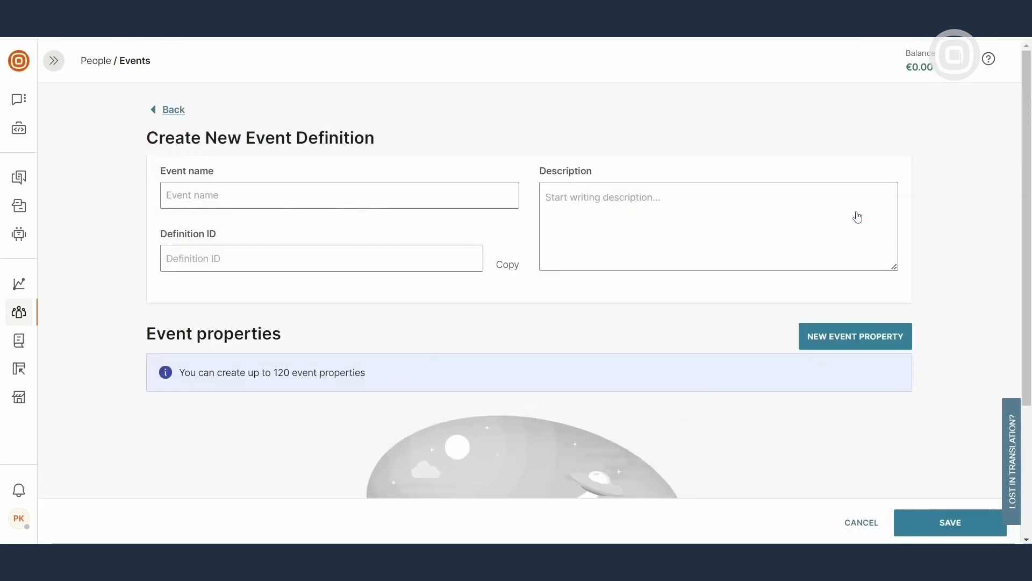
left_click(494, 199)
type("Added To Wish List")
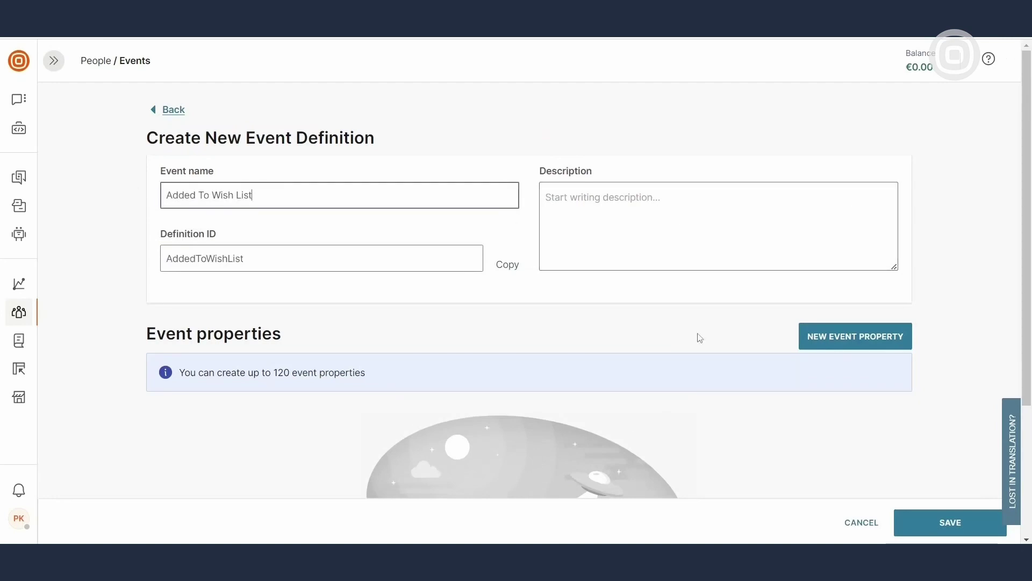
Give the event a Text property itemCategory, save it, and show the People events
left_click(842, 337)
left_click(502, 444)
type("itemCategory")
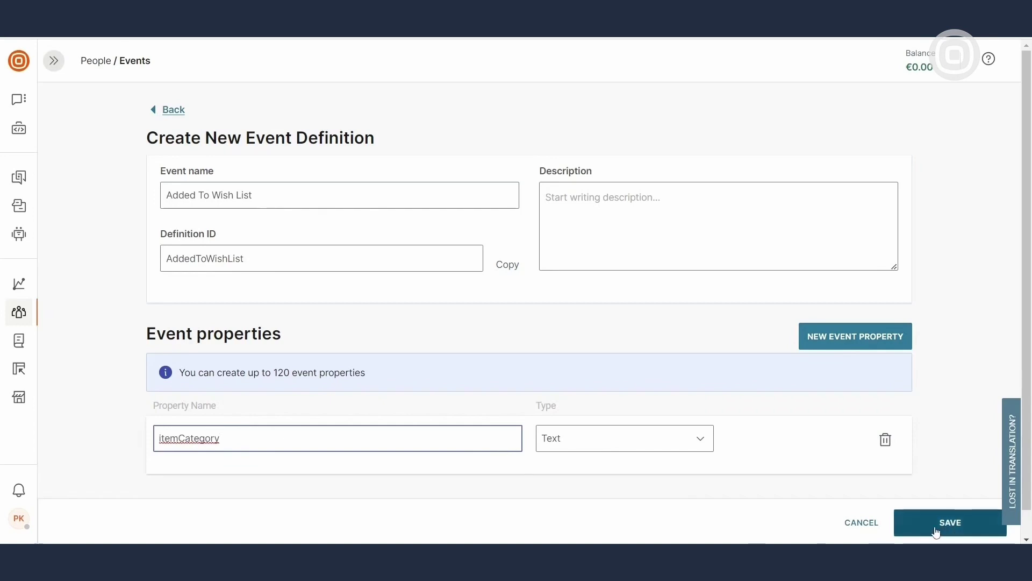
left_click(943, 530)
left_click(269, 110)
left_click(269, 133)
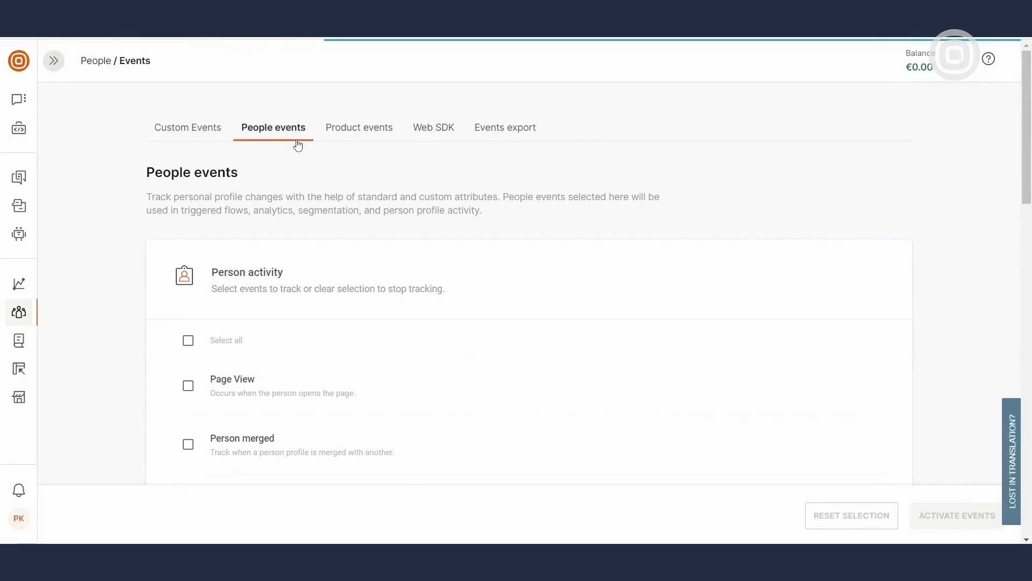
Toggle Page View on and off, then browse Product events and the Web SDK instructions
left_click(188, 386)
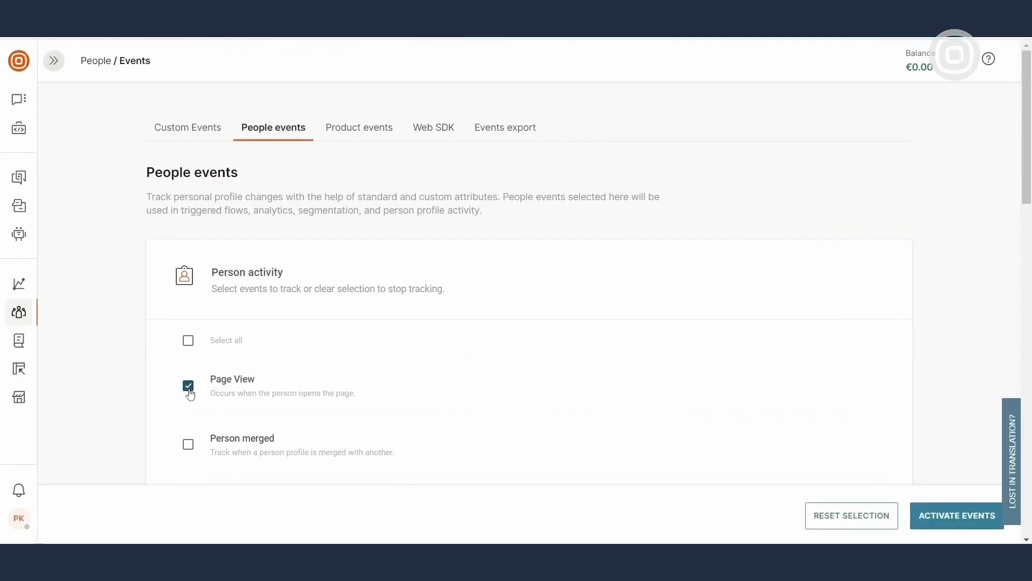
left_click(189, 390)
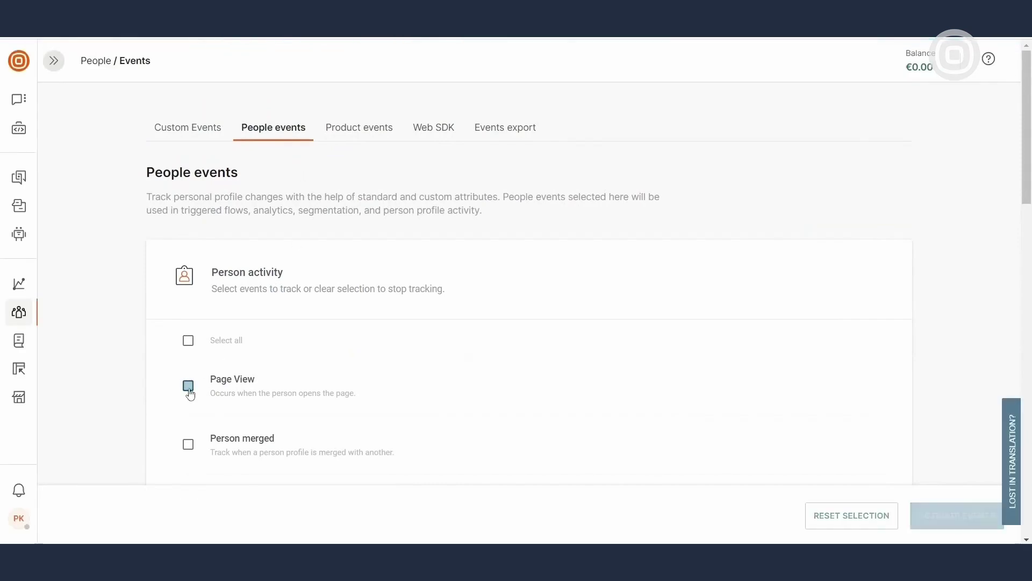
left_click(386, 135)
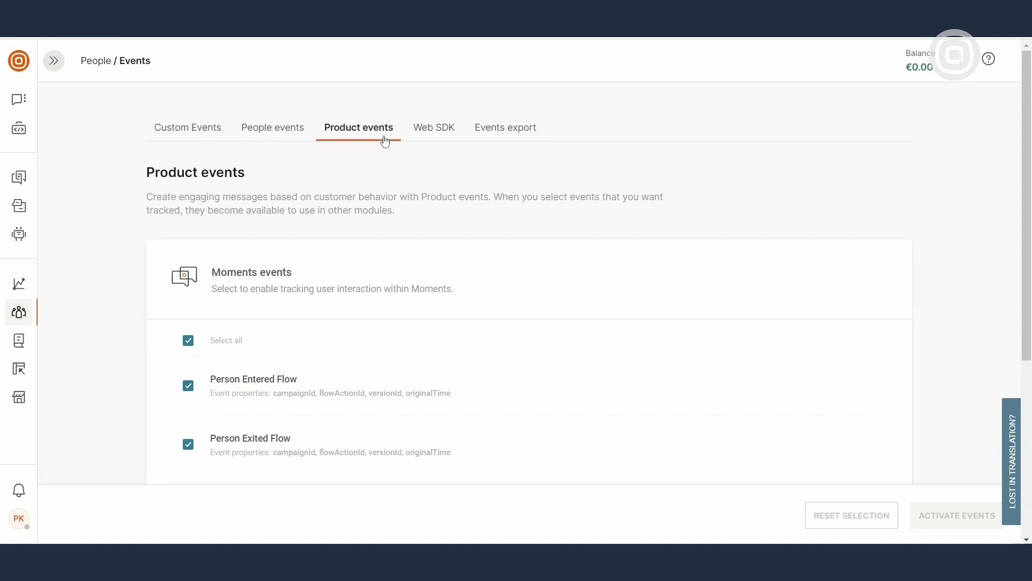
left_click(428, 141)
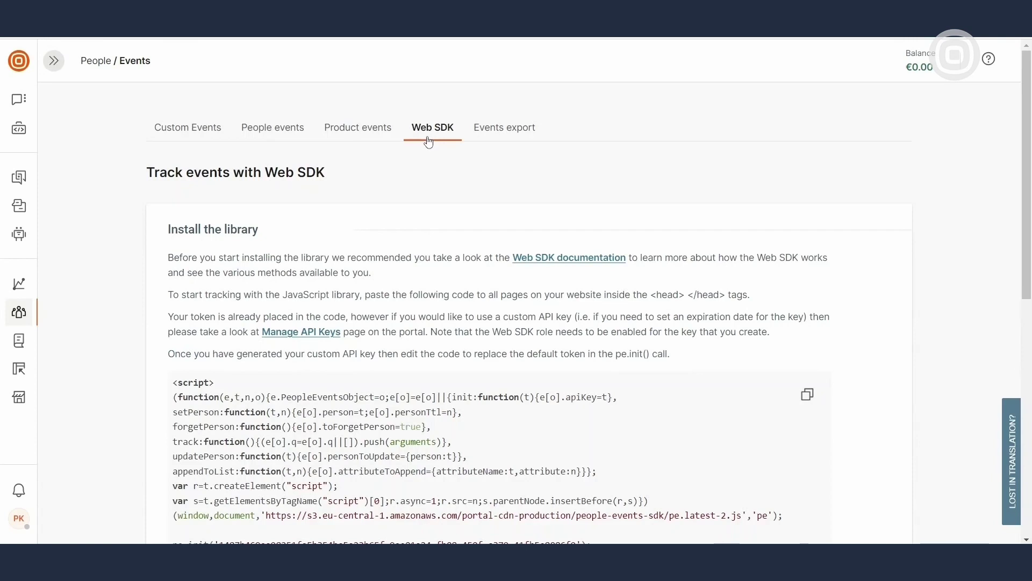
mouse_move(19, 313)
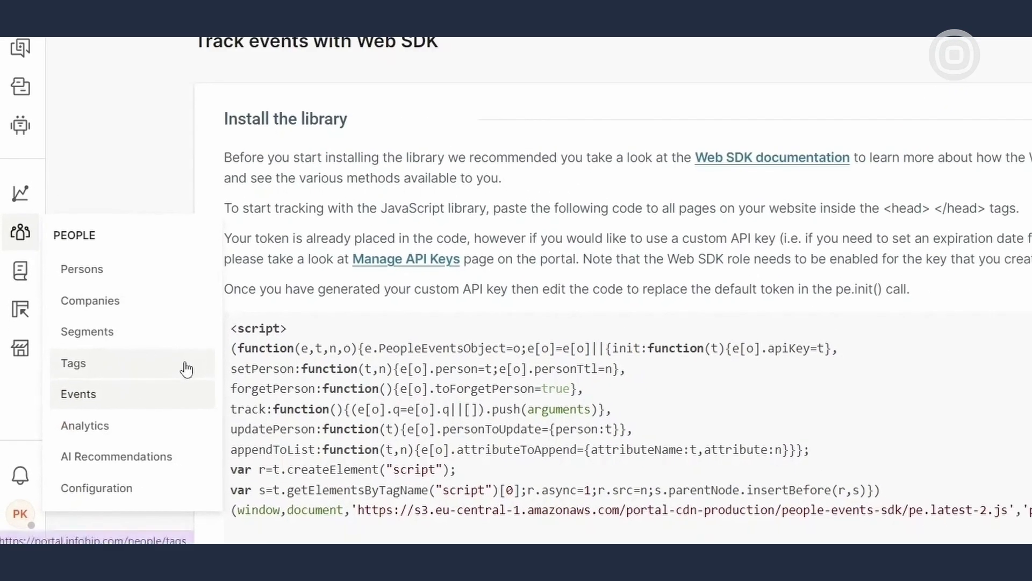
Create a tag called Potential Customer in the Tags list
left_click(183, 373)
left_click(880, 128)
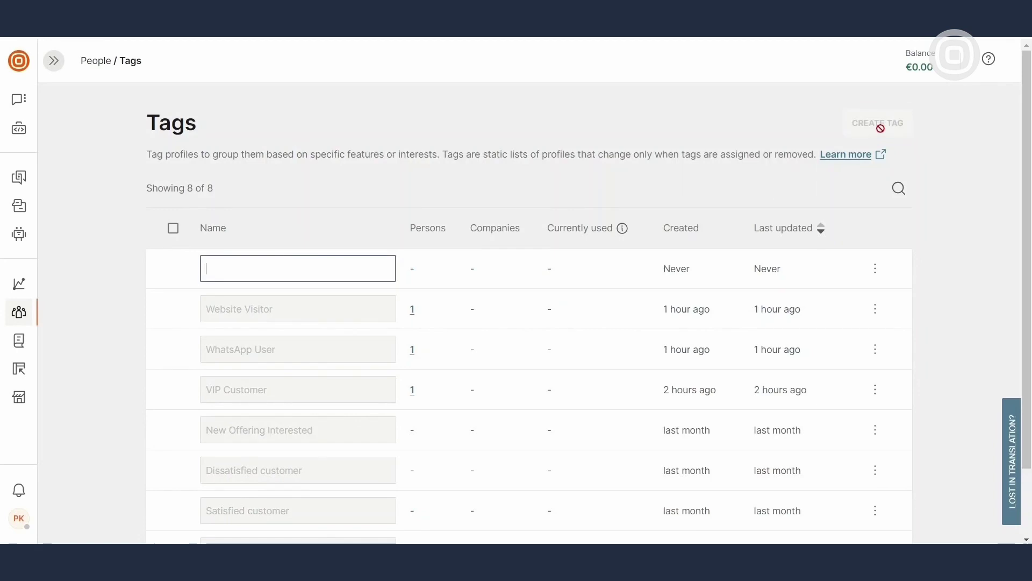
type("Potential Customer")
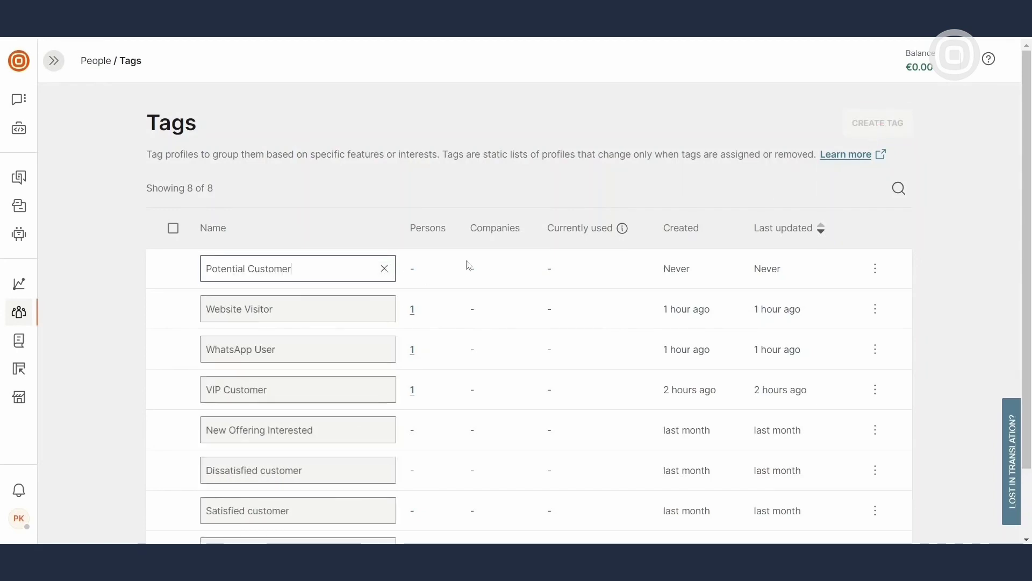
key("Return")
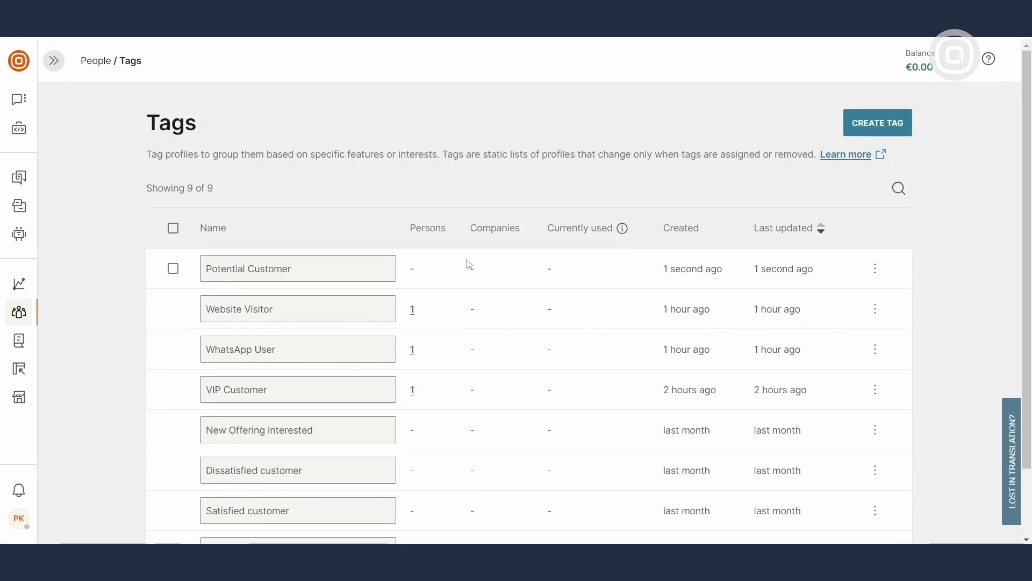
mouse_move(30, 316)
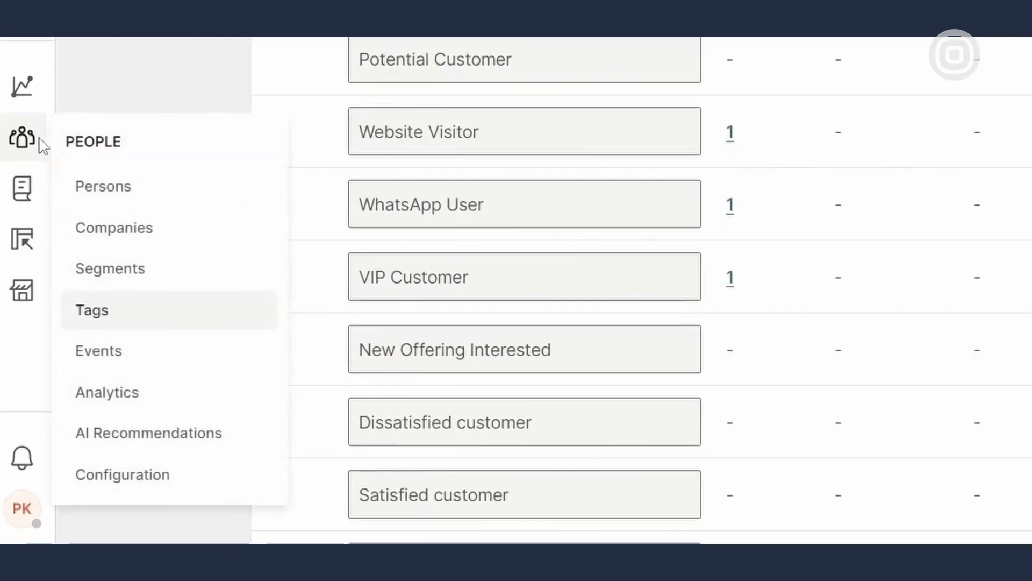
Create a new segment named 'Potential Customer from New York'
left_click(215, 274)
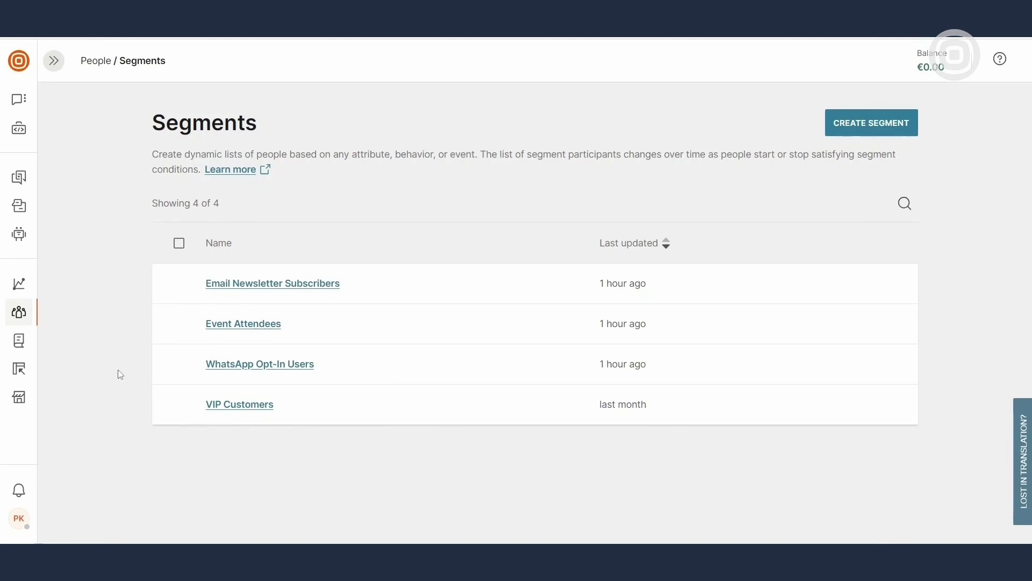
left_click(892, 137)
left_click(152, 492)
type("Potential Customer from New York")
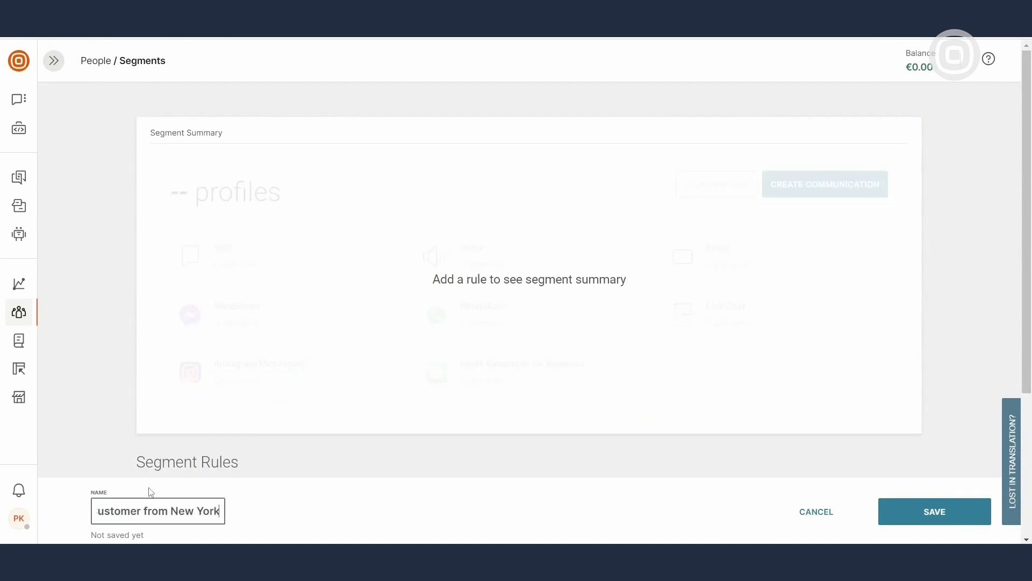
left_click(350, 469)
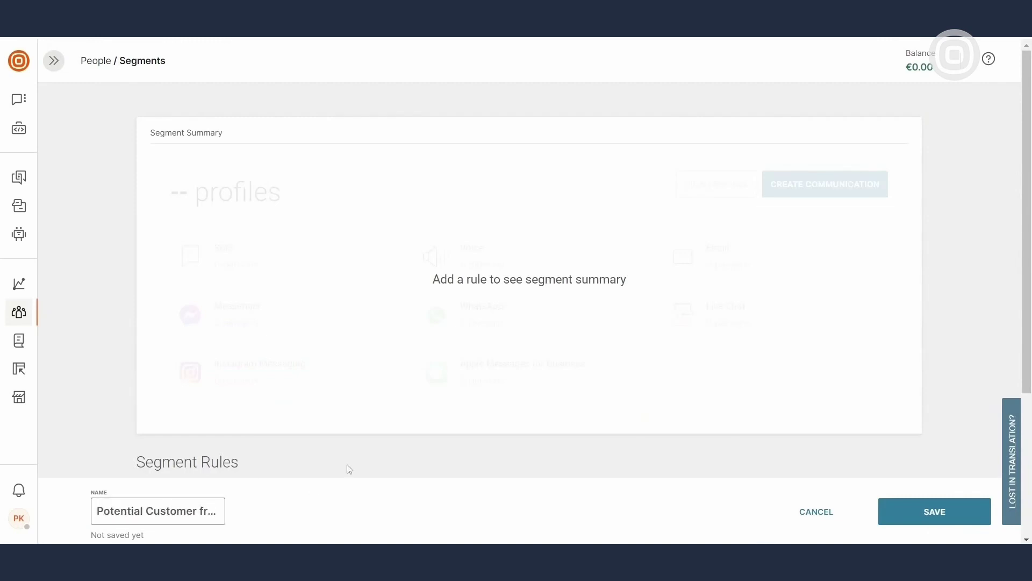
Add rules Tags contains Potential Customer and City is New York
scroll(350, 469, "down", 4)
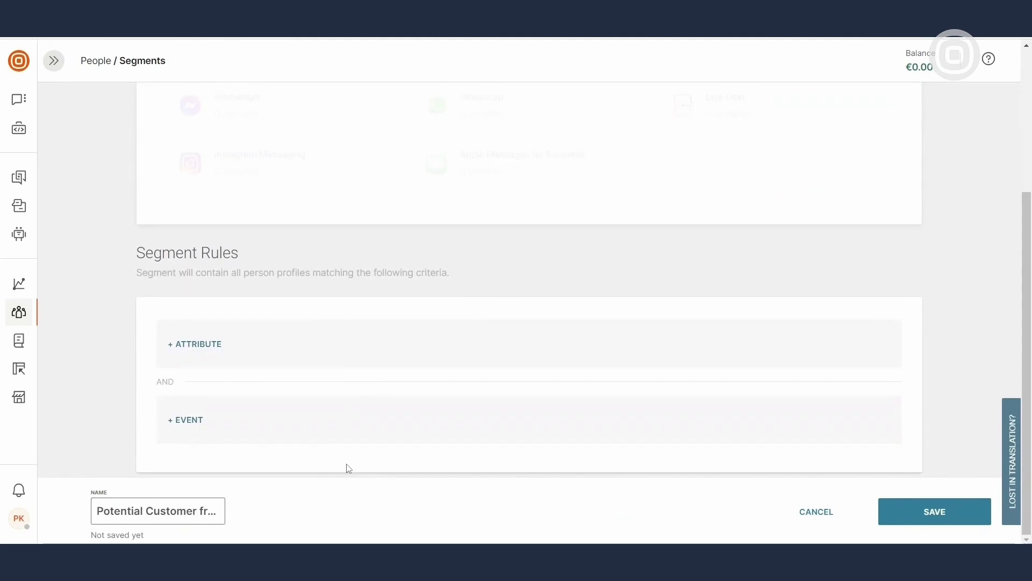
left_click(217, 346)
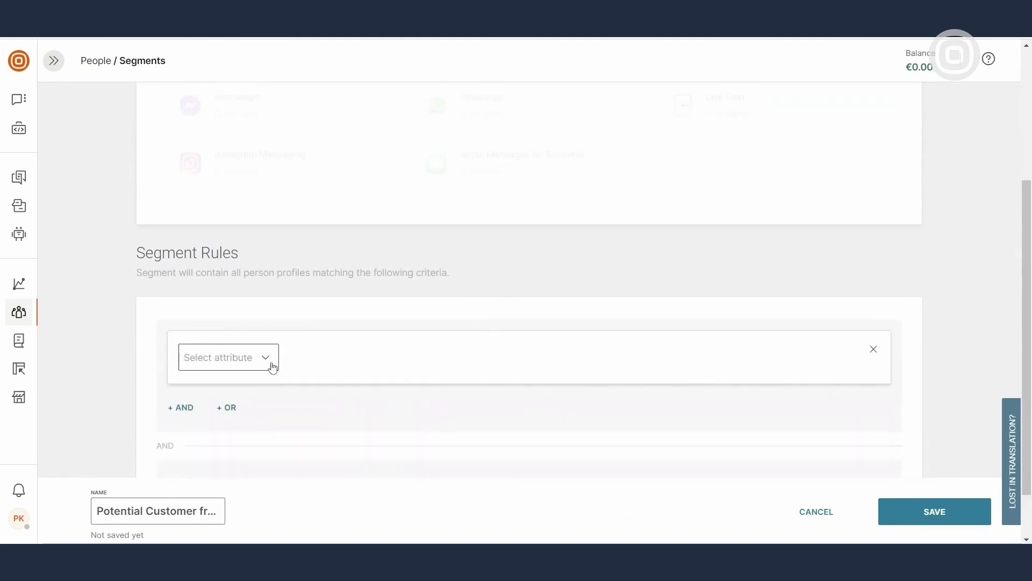
left_click(270, 365)
type("tag")
left_click(276, 283)
left_click(510, 364)
left_click(542, 182)
left_click(183, 409)
left_click(265, 421)
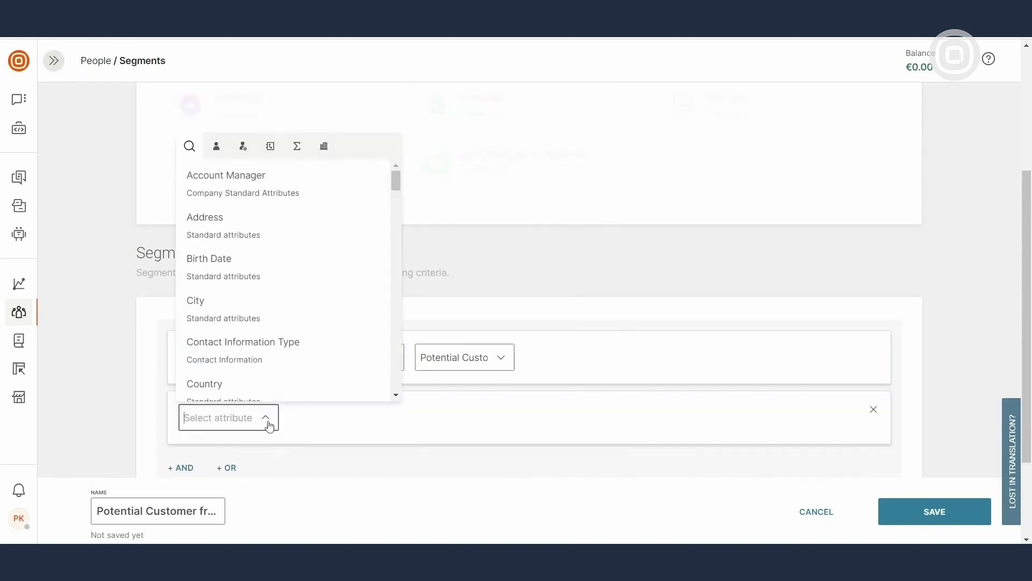
left_click(330, 314)
type("New York")
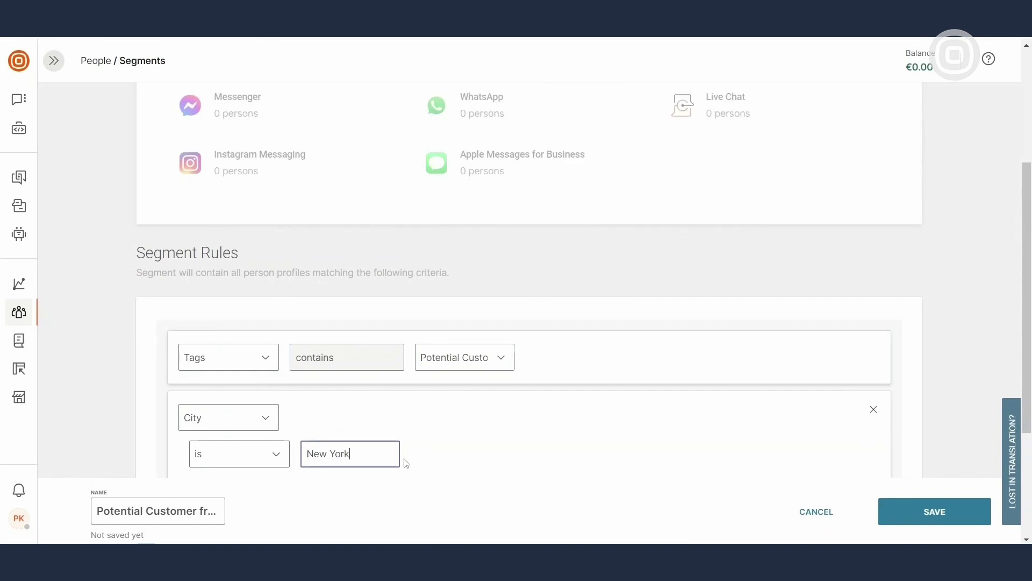
scroll(406, 464, "down", 3)
Add a rule requiring Monthly Email Delivery Rate greater than 90
left_click(187, 344)
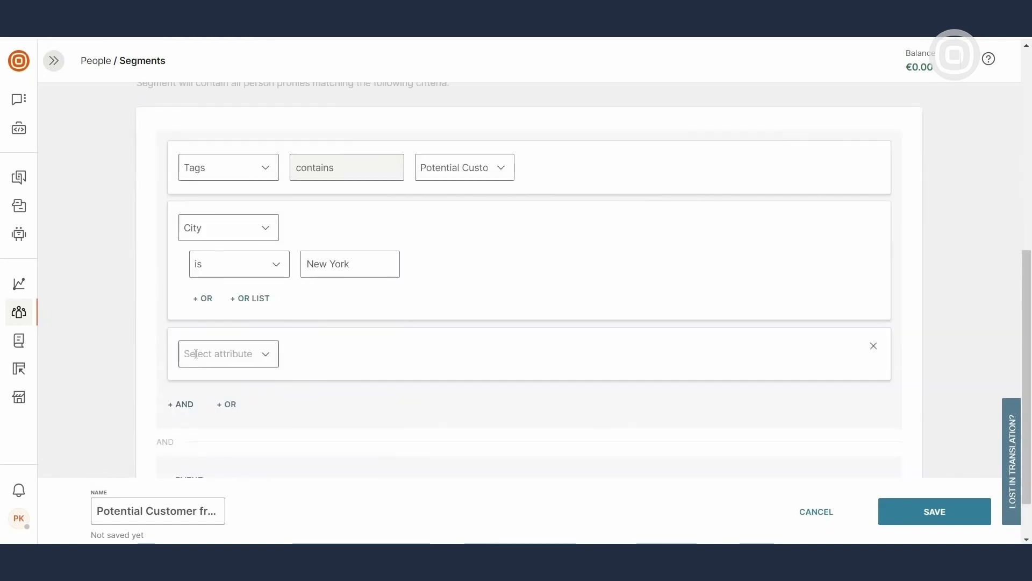
left_click(265, 355)
type("Mont")
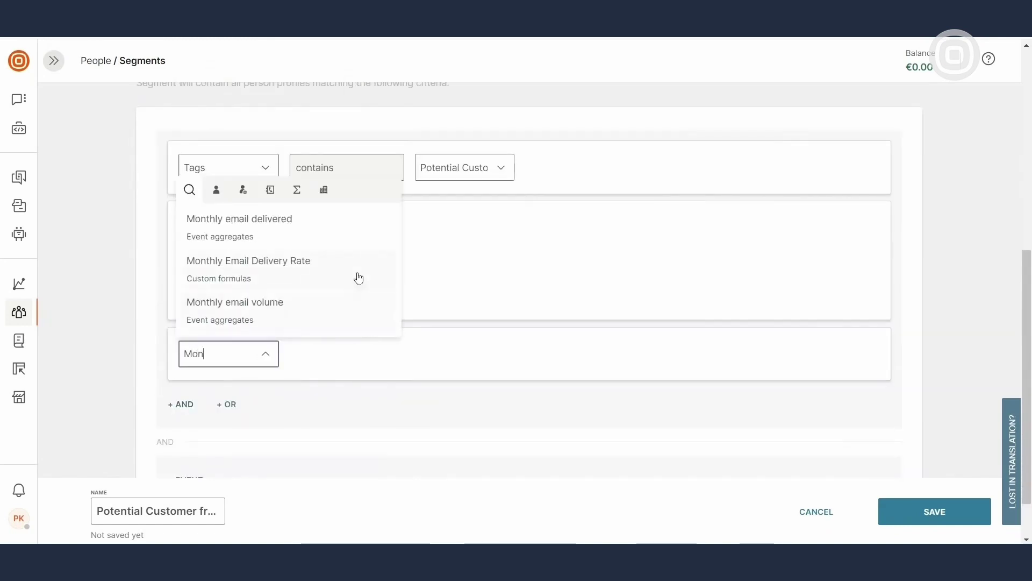
left_click(356, 269)
left_click(379, 355)
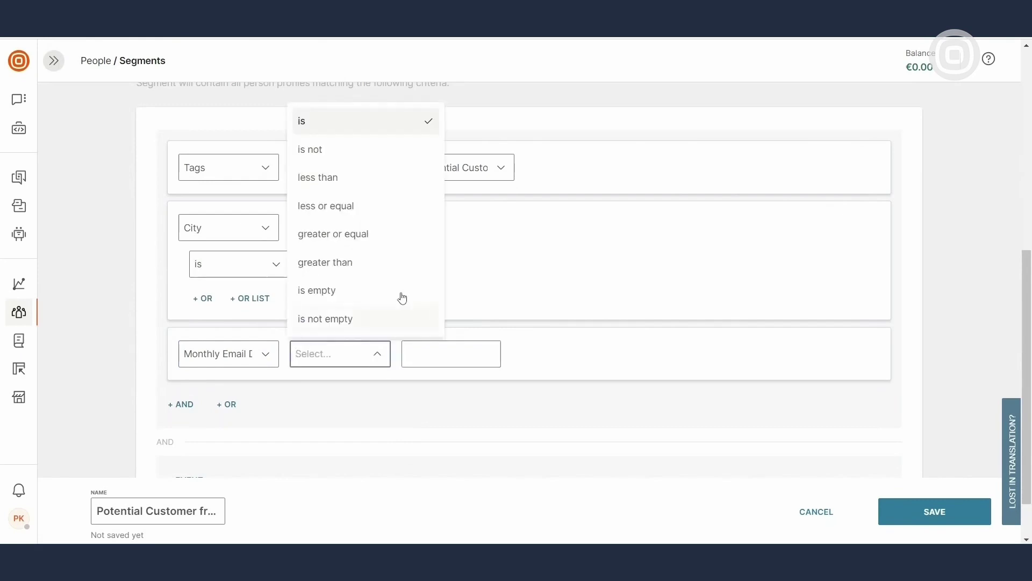
left_click(397, 266)
type("90")
scroll(454, 355, "down", 1)
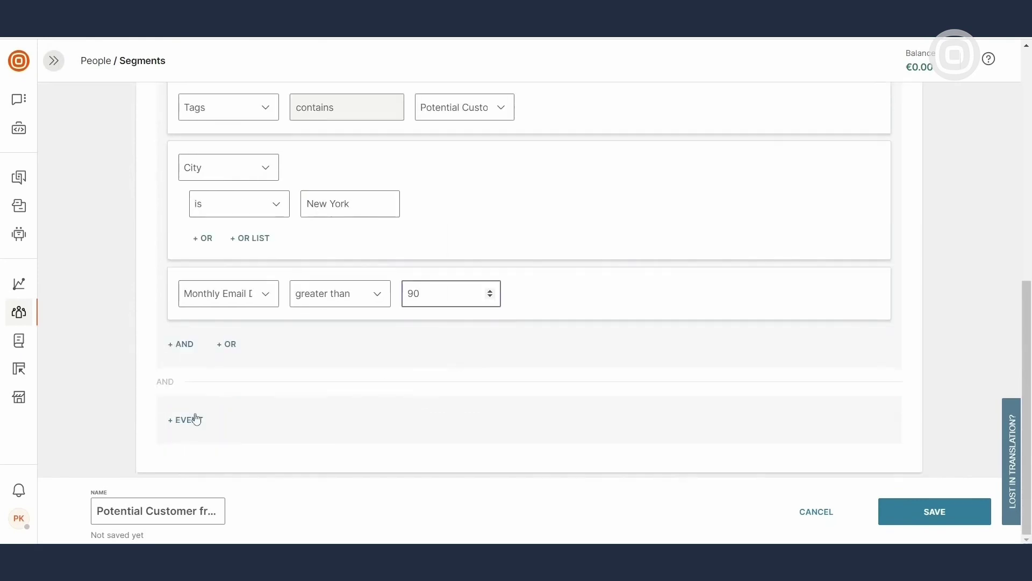
Add an Added To Wish List event rule and save the segment
left_click(195, 418)
left_click(271, 436)
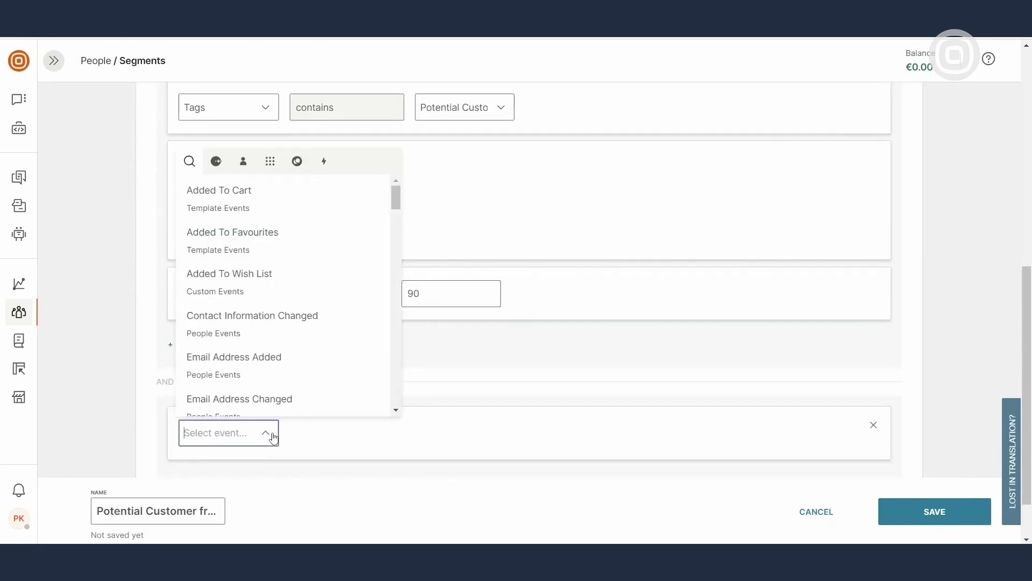
left_click(348, 282)
scroll(485, 407, "down", 1)
scroll(486, 406, "down", 1)
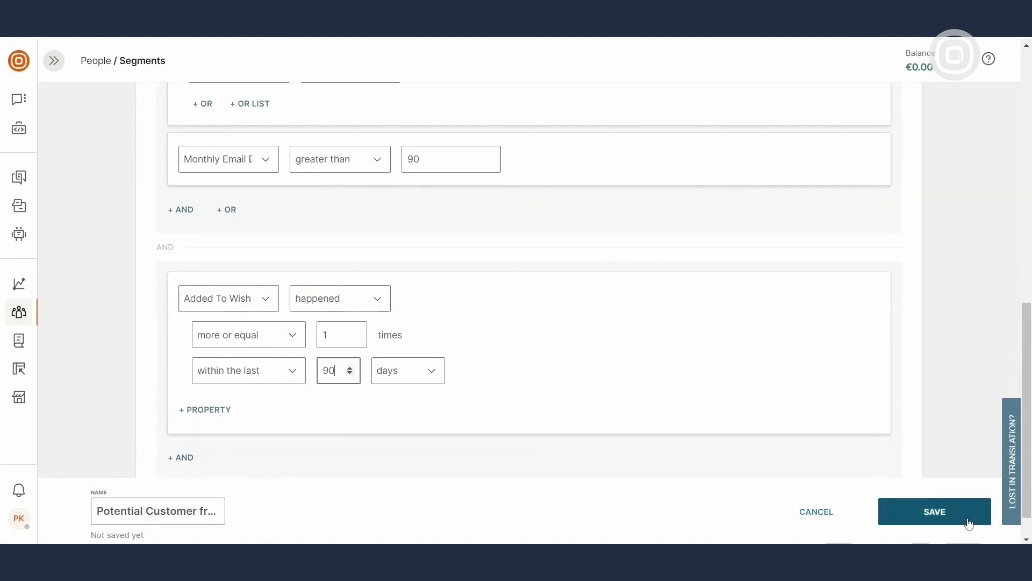
left_click(927, 517)
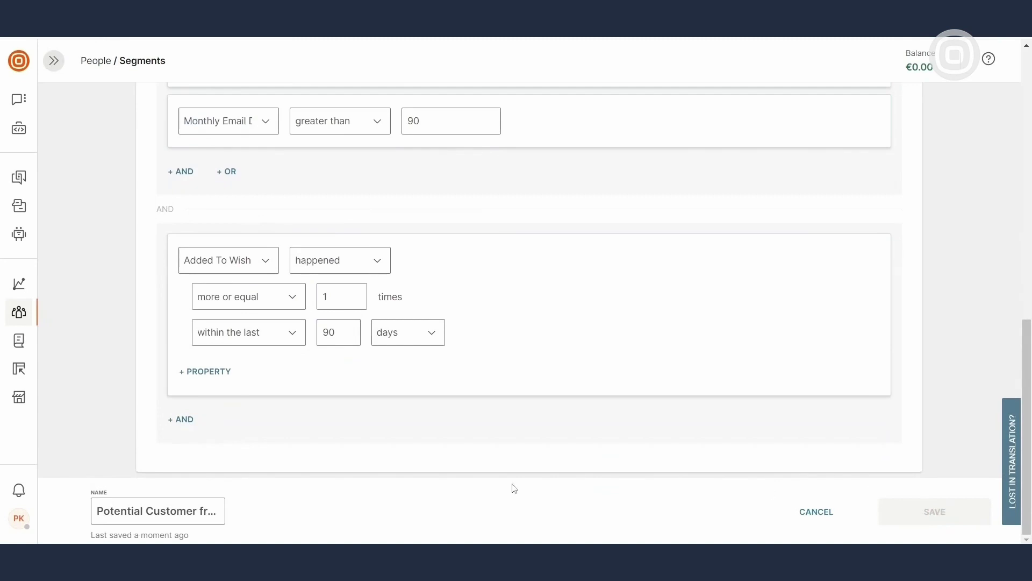
mouse_move(27, 313)
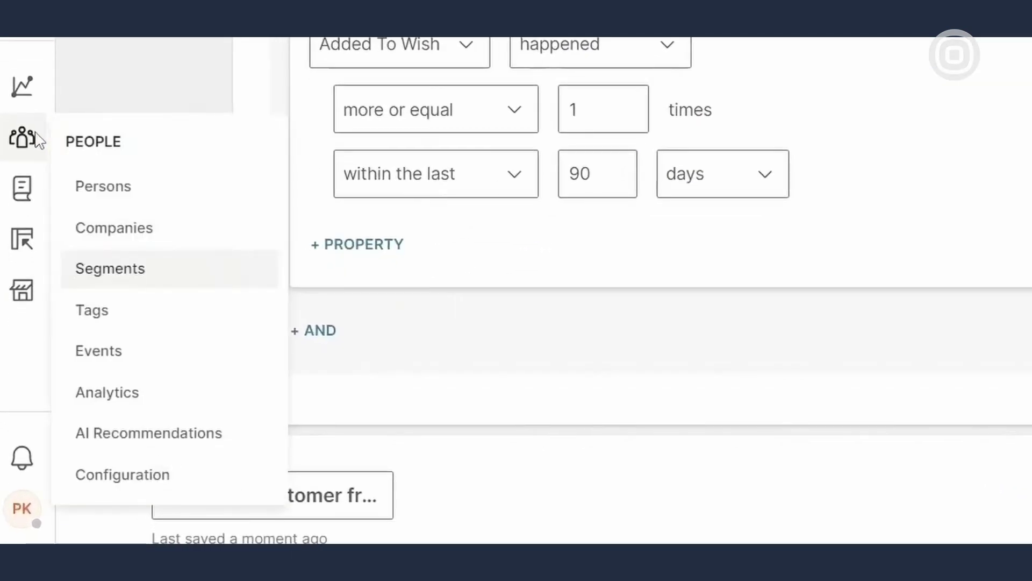